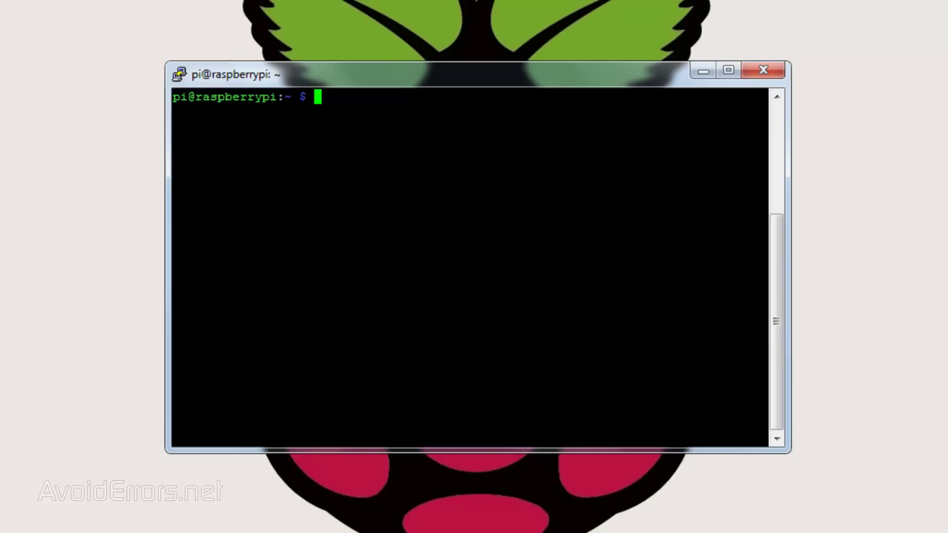
# Launch sudo raspi-config and change the pi user's password
pyautogui.write('sudo raspi-config')
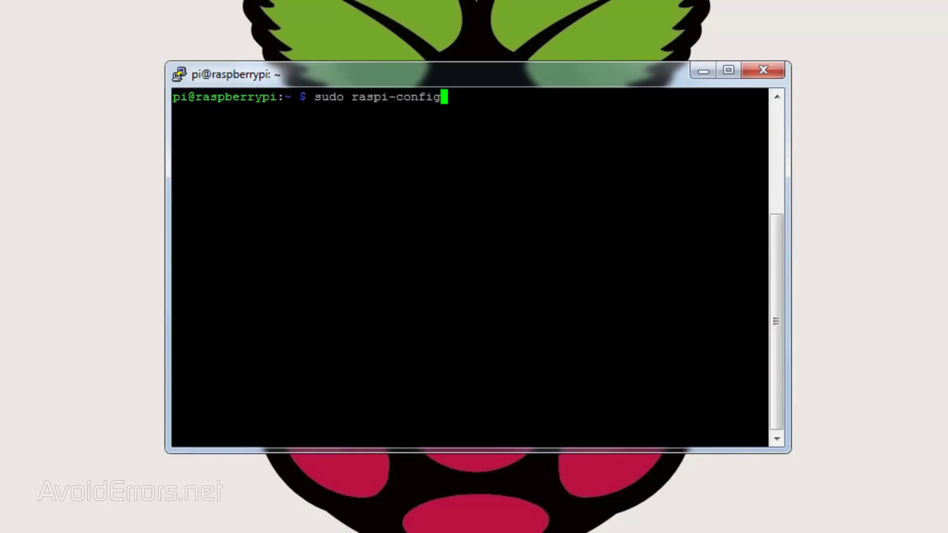
pyautogui.press('Return')
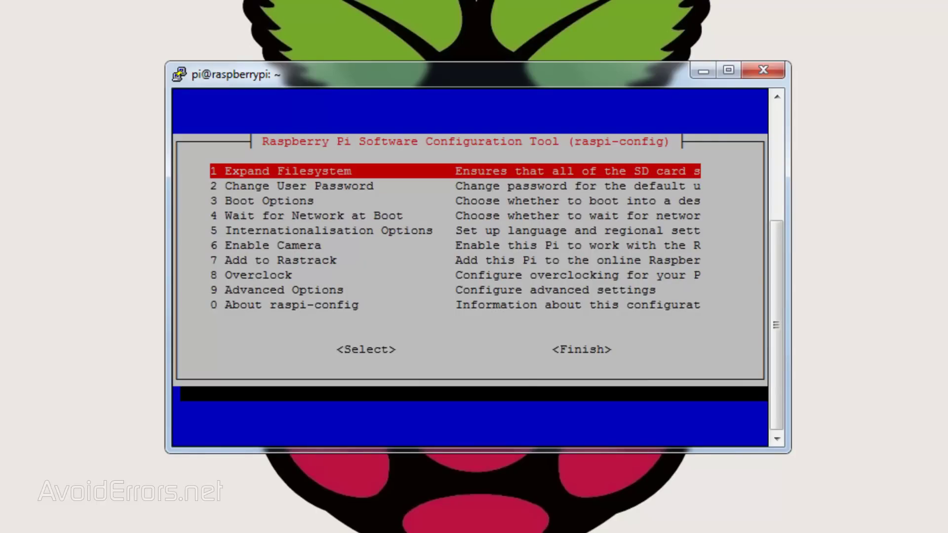
pyautogui.press('Down')
pyautogui.press('Return')
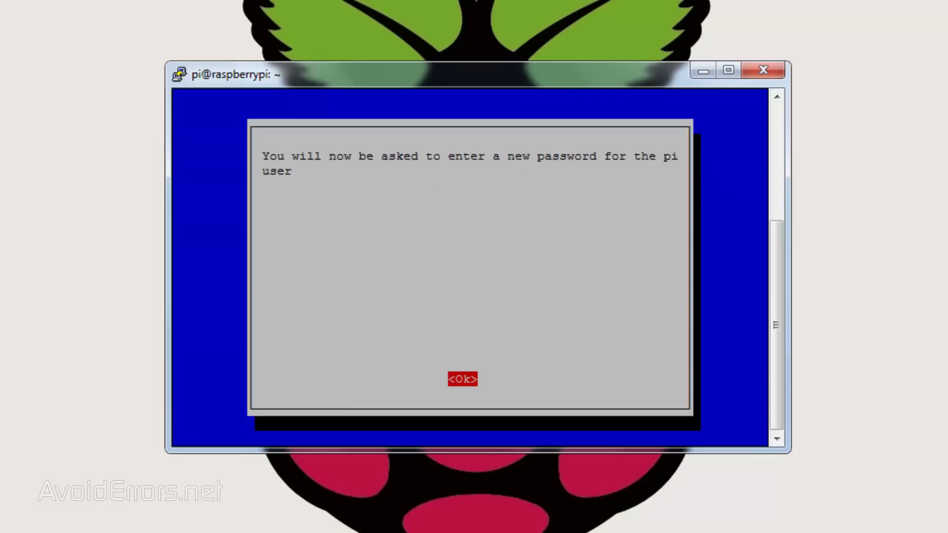
pyautogui.press('Return')
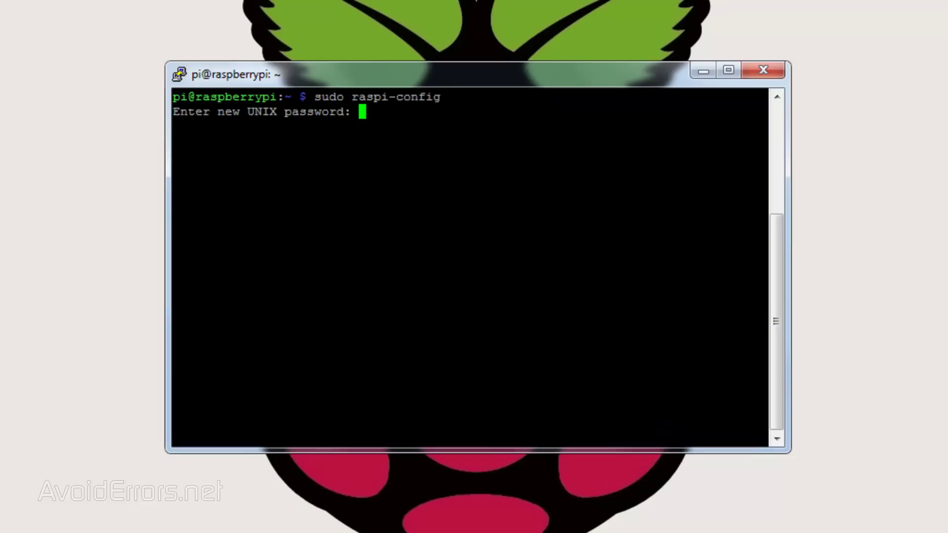
pyautogui.press('Return')
pyautogui.press('Return')
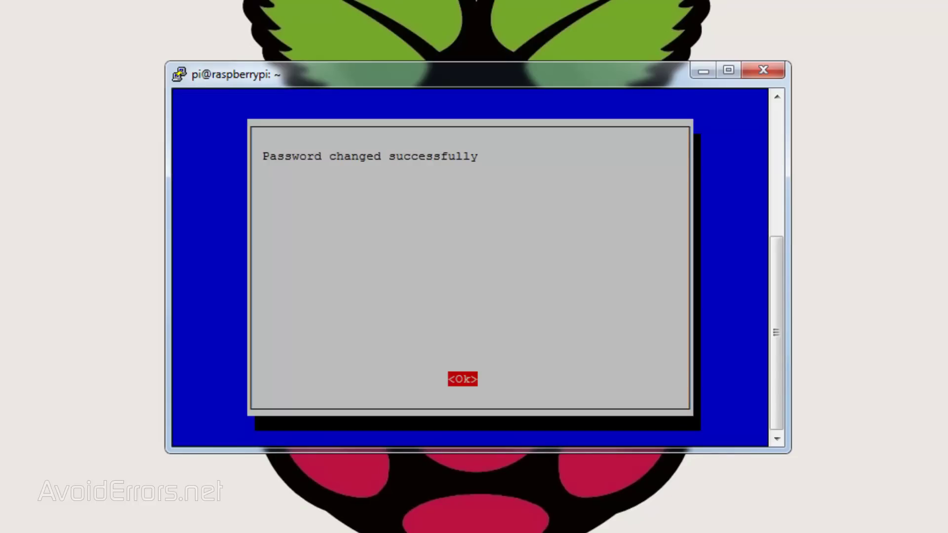
pyautogui.press('Return')
# Generate the en_US.UTF-8 locale under Internationalisation Options and make it the default locale
pyautogui.press('Down')
pyautogui.press('Down')
pyautogui.press('Down')
pyautogui.press('Down')
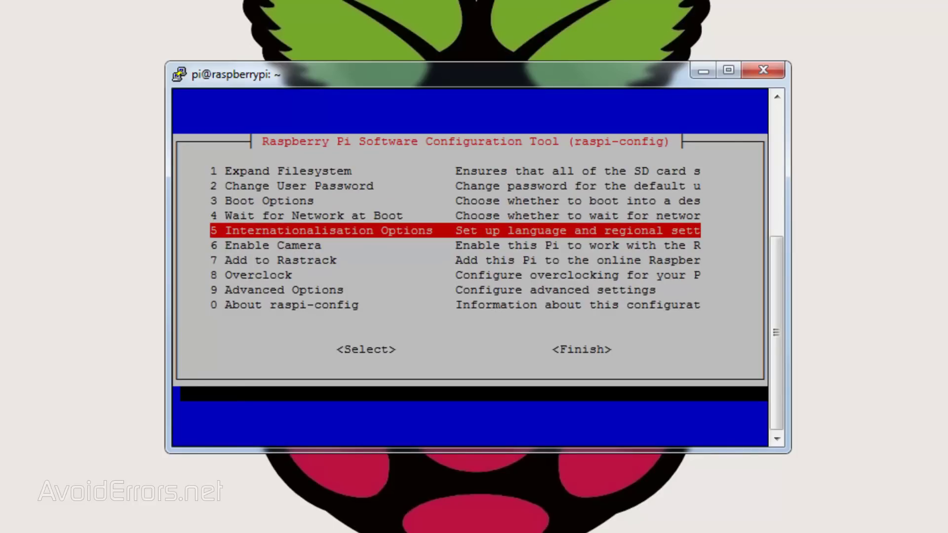
pyautogui.press('Return')
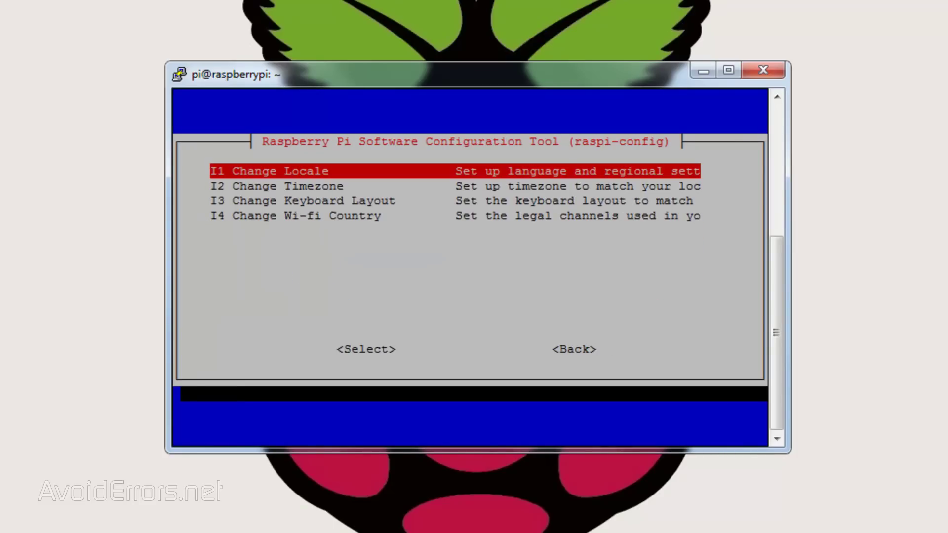
pyautogui.press('Return')
pyautogui.press('Down')
pyautogui.press('Down')
pyautogui.press('Down')
pyautogui.press('Down')
pyautogui.press('Down')
pyautogui.press('Down')
pyautogui.press('Down')
pyautogui.press('Down')
pyautogui.press('Down')
pyautogui.press('Down')
pyautogui.press('Down')
pyautogui.press('Down')
pyautogui.press('Down')
pyautogui.press('Down')
pyautogui.press('Down')
pyautogui.press('Down')
pyautogui.press('Down')
pyautogui.press('Down')
pyautogui.press('Down')
pyautogui.press('Down')
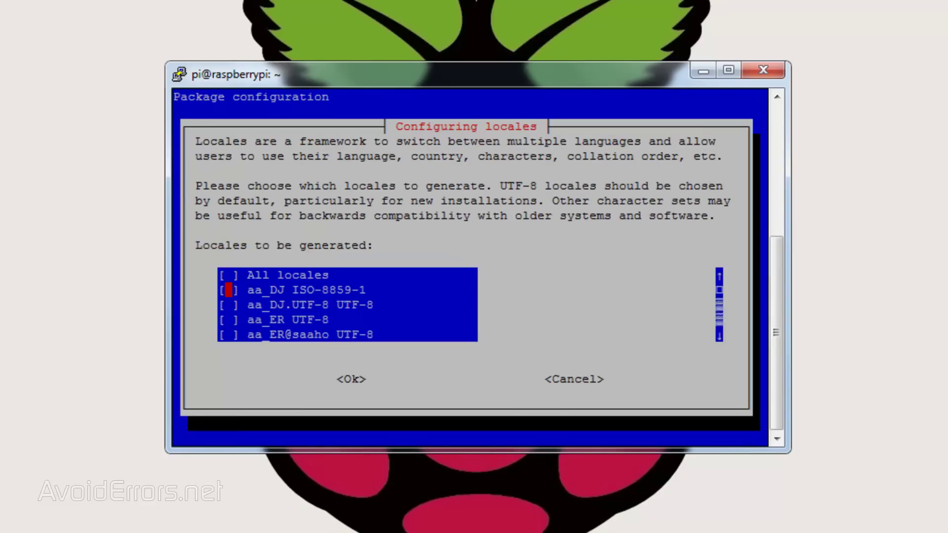
pyautogui.press('Down')
pyautogui.press('Down')
pyautogui.press('Down')
pyautogui.press('Down')
pyautogui.press('Down')
pyautogui.press('Down')
pyautogui.press('Down')
pyautogui.press('Down')
pyautogui.press('Down')
pyautogui.press('Down')
pyautogui.press('Down')
pyautogui.press('Down')
pyautogui.press('Down')
pyautogui.press('Down')
pyautogui.press('Down')
pyautogui.press('Down')
pyautogui.press('Down')
pyautogui.press('Down')
pyautogui.press('Down')
pyautogui.press('Down')
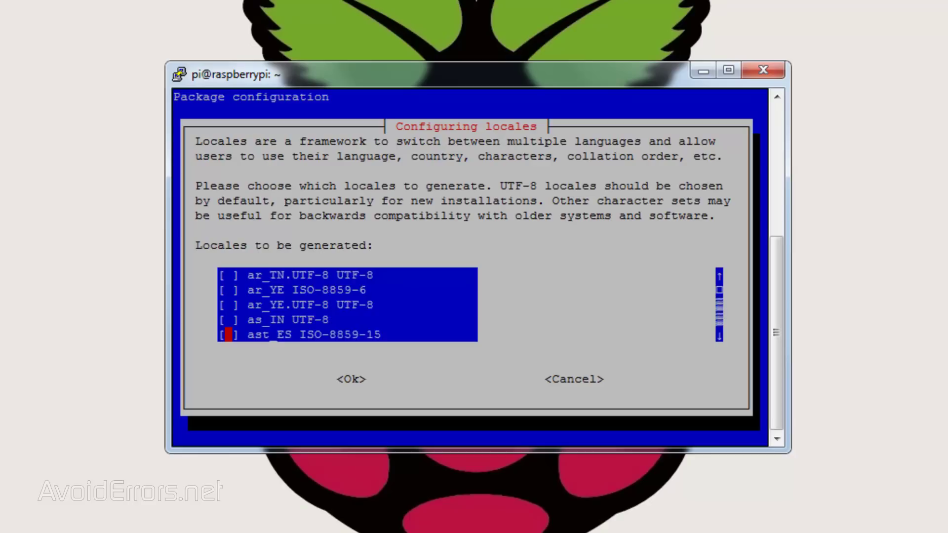
pyautogui.press('space')
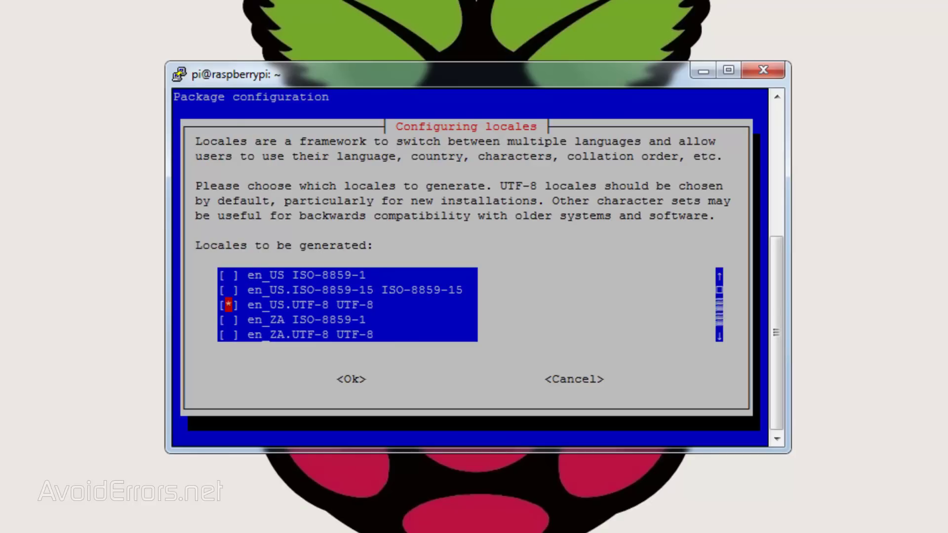
pyautogui.press('Tab')
pyautogui.press('Return')
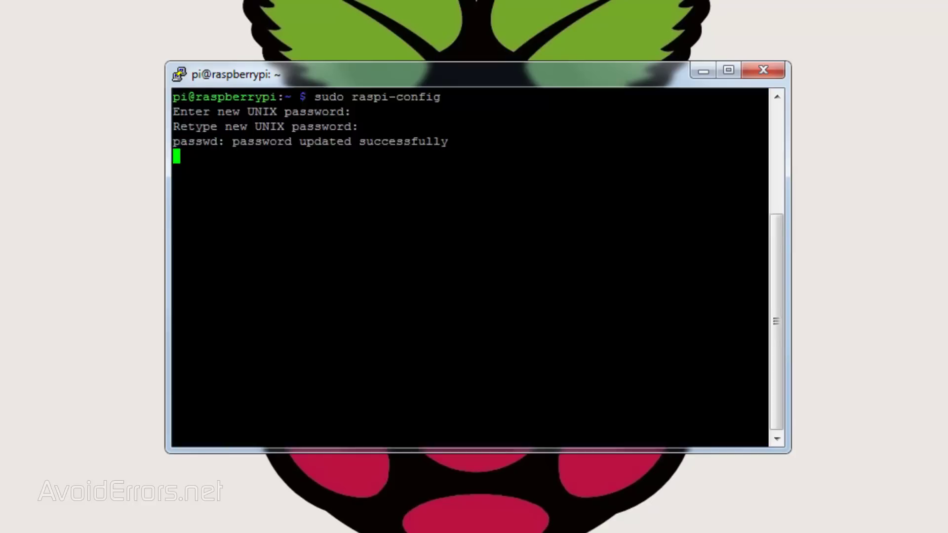
pyautogui.press('Down')
pyautogui.press('Down')
pyautogui.press('Return')
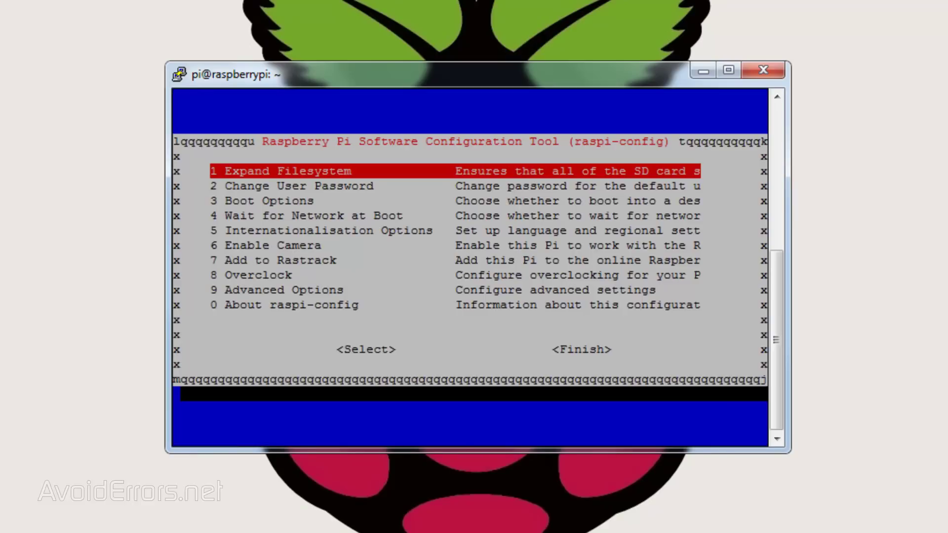
# Try the Overclock option and dismiss the cannot-be-overclocked messages
pyautogui.press('Down')
pyautogui.press('Down')
pyautogui.press('Down')
pyautogui.press('Down')
pyautogui.press('Down')
pyautogui.press('Down')
pyautogui.press('Down')
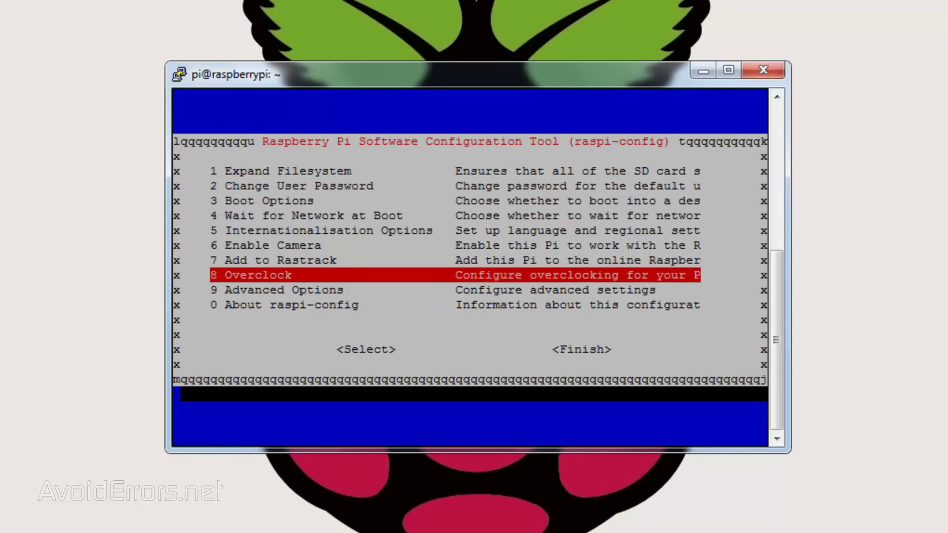
pyautogui.press('Return')
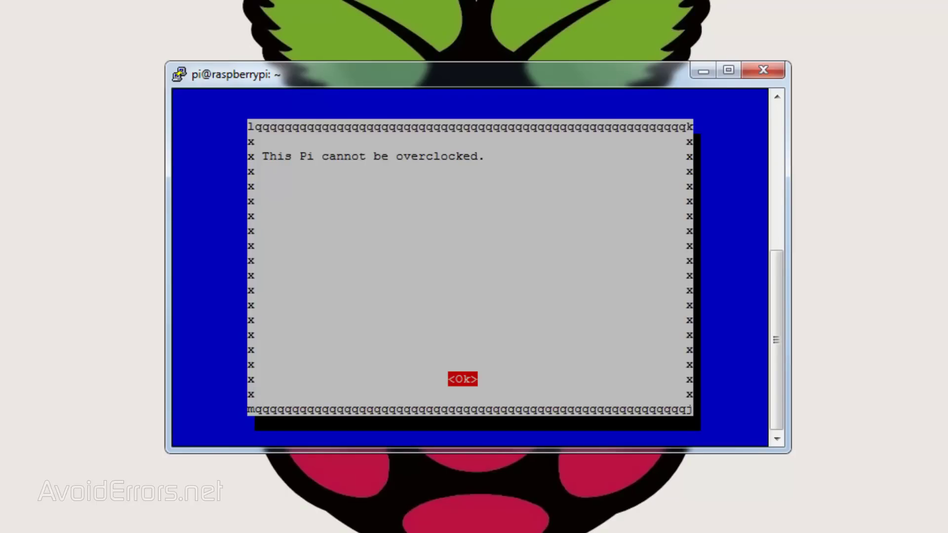
pyautogui.press('Return')
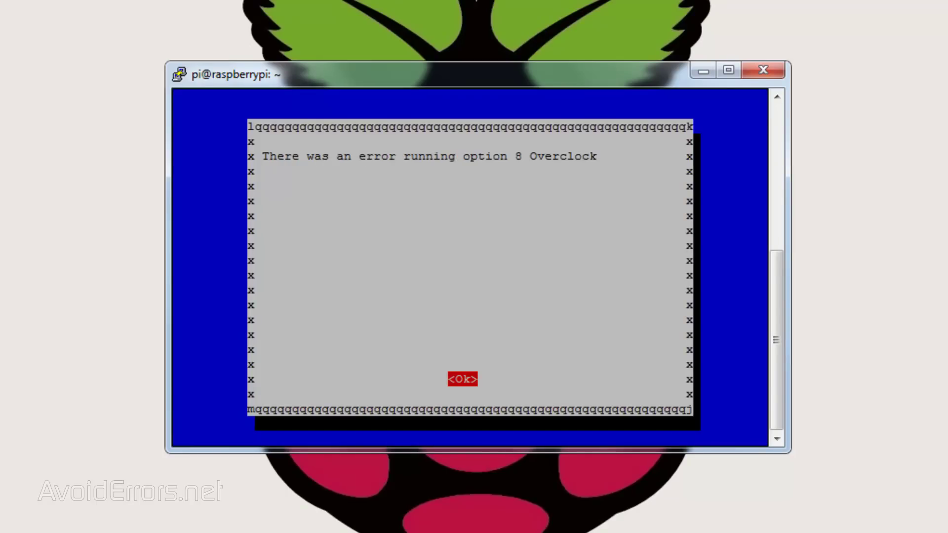
pyautogui.press('Return')
# Lower the GPU memory split from 64 to 16 in Advanced Options
pyautogui.press('Down')
pyautogui.press('Down')
pyautogui.press('Down')
pyautogui.press('Down')
pyautogui.press('Down')
pyautogui.press('Down')
pyautogui.press('Down')
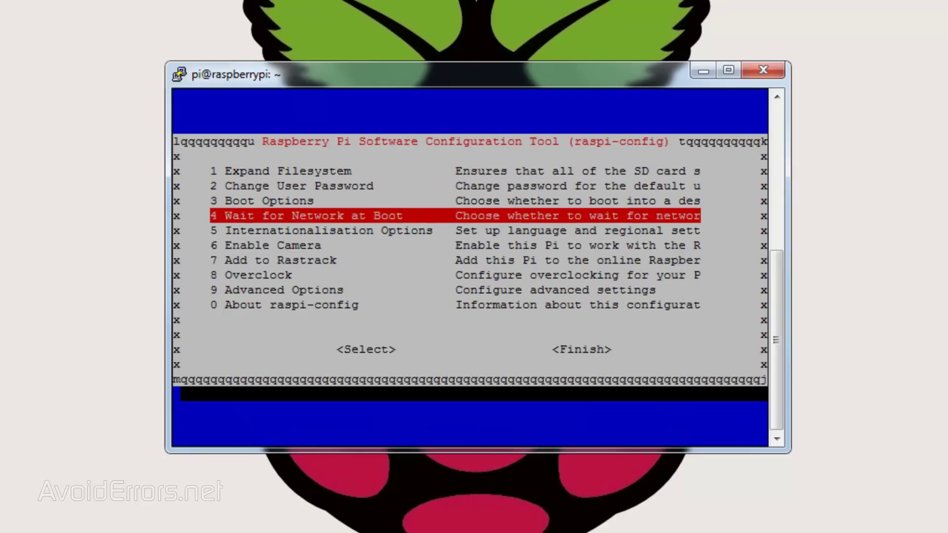
pyautogui.press('Down')
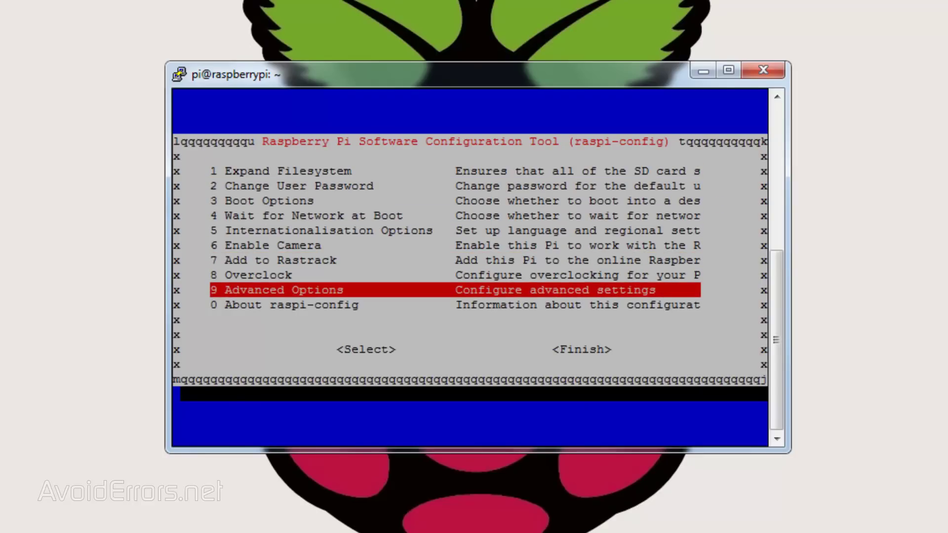
pyautogui.press('Return')
pyautogui.press('Down')
pyautogui.press('Down')
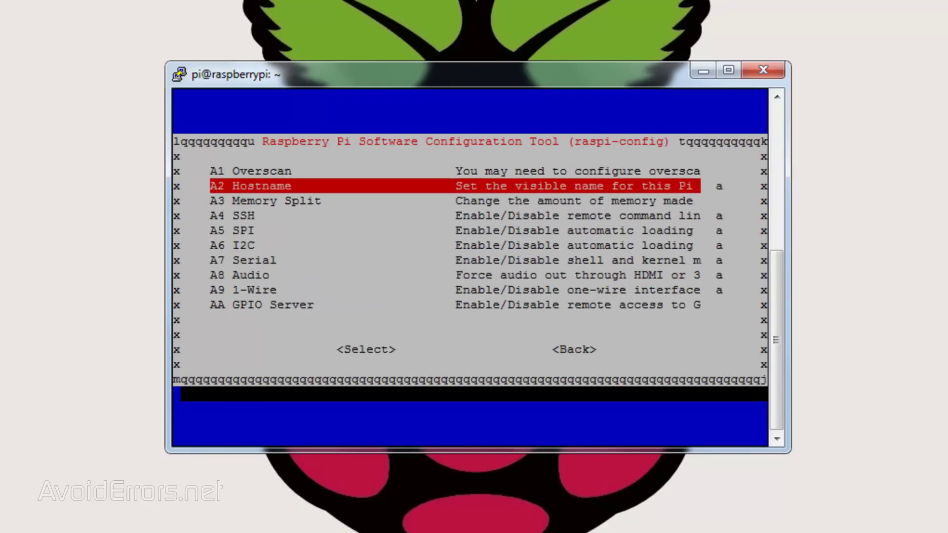
pyautogui.press('Return')
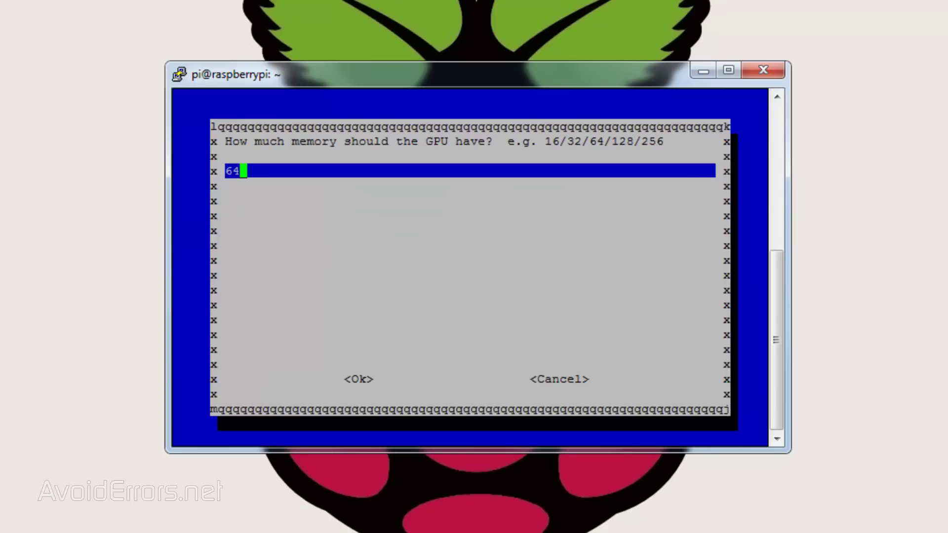
pyautogui.press('BackSpace')
pyautogui.press('BackSpace')
pyautogui.write('16')
pyautogui.press('Tab')
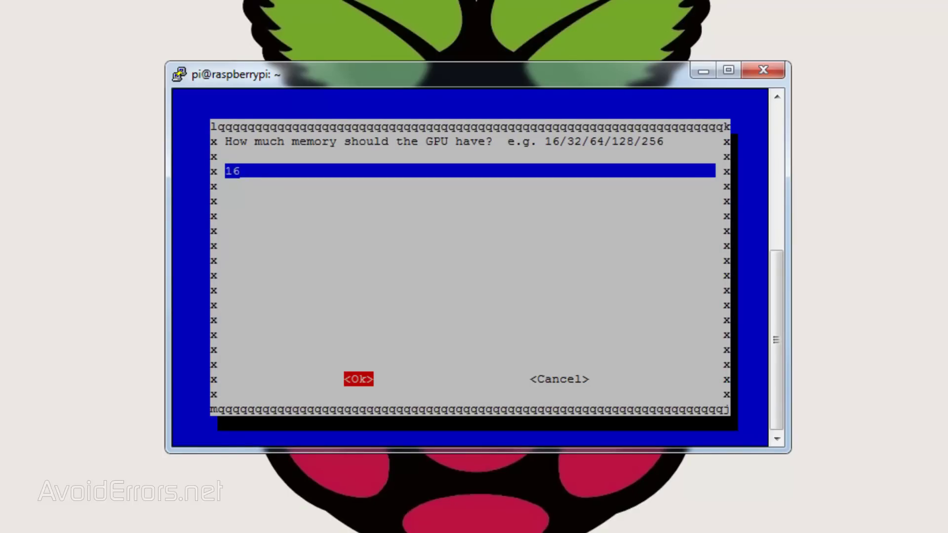
pyautogui.press('Return')
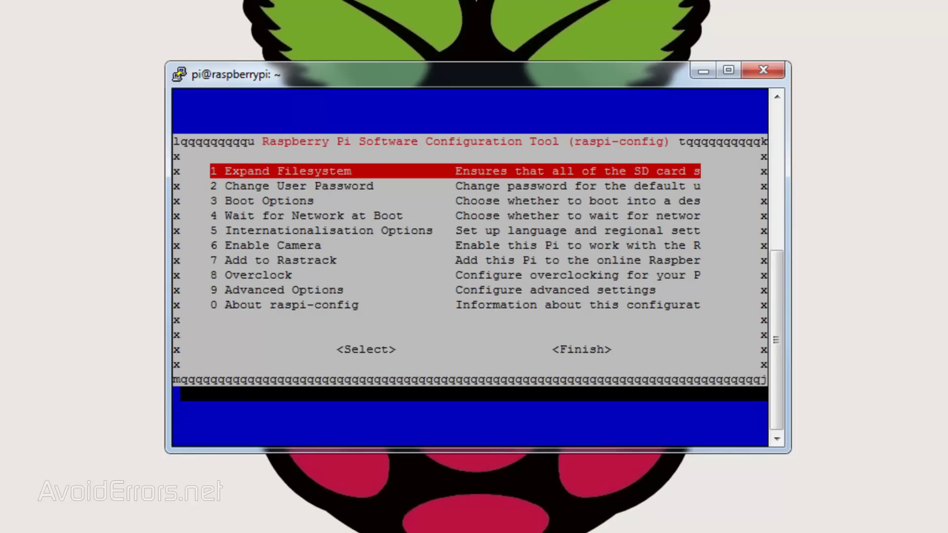
pyautogui.press('Tab')
pyautogui.press('Tab')
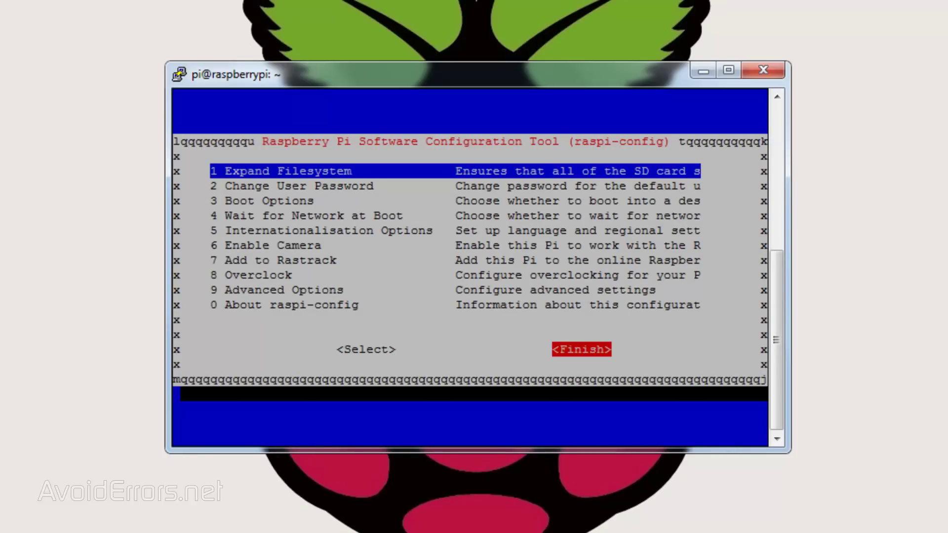
# Exit raspi-config, refresh package lists with sudo apt-get update, and clear the screen
pyautogui.press('Return')
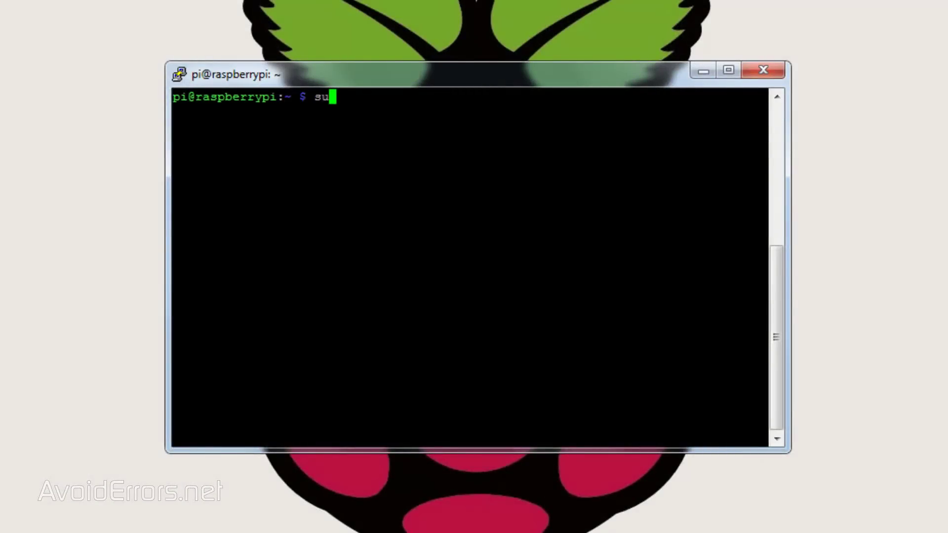
pyautogui.write('apt-get update')
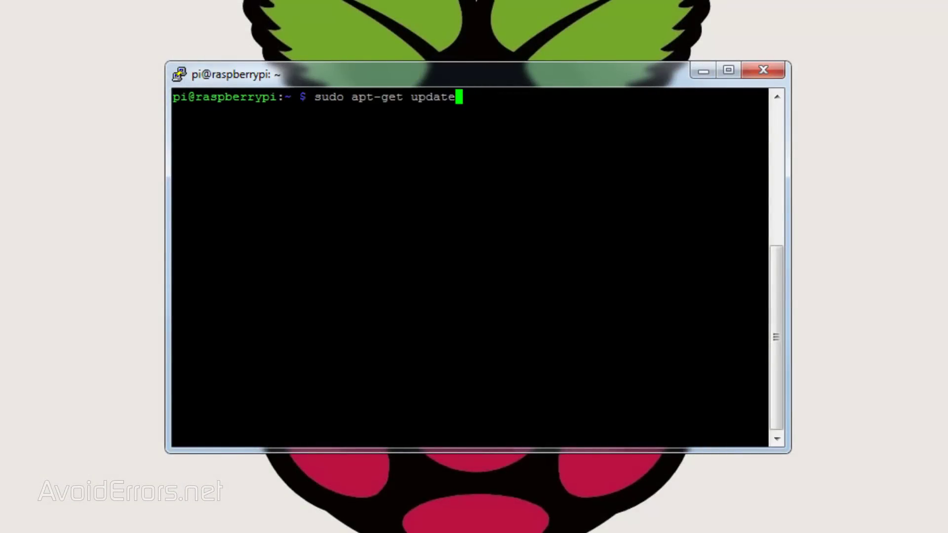
pyautogui.press('Return')
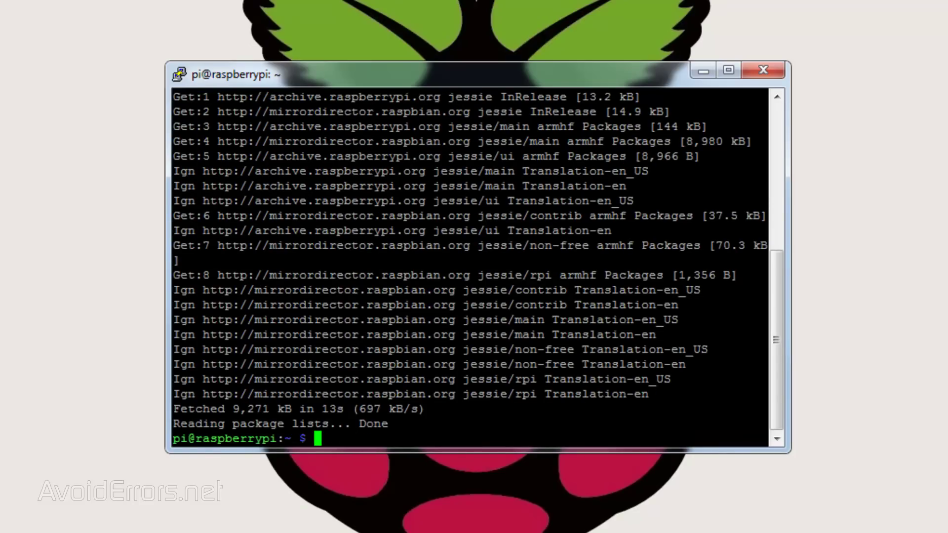
pyautogui.write('clear')
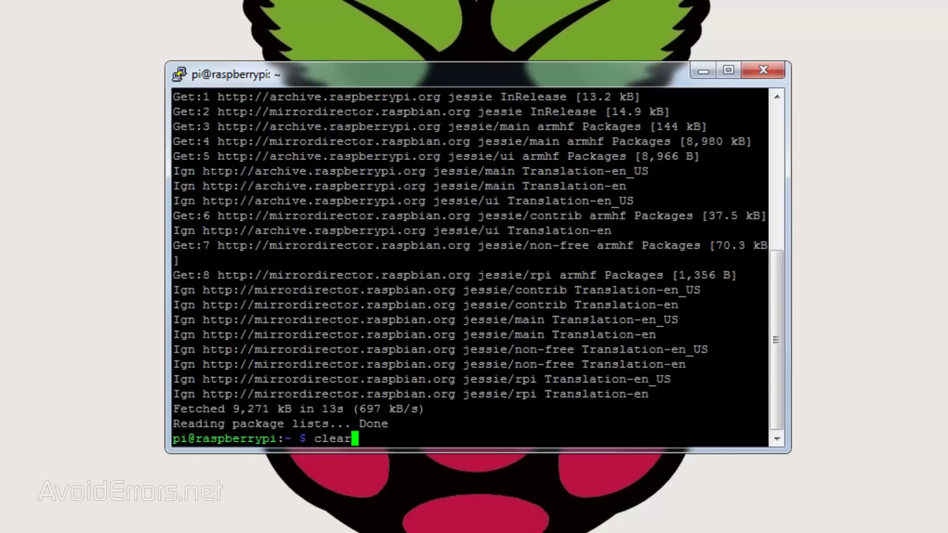
pyautogui.press('Return')
# Upgrade installed packages with sudo apt-get upgrade, answering y
pyautogui.write('sudo apt-get upgrade')
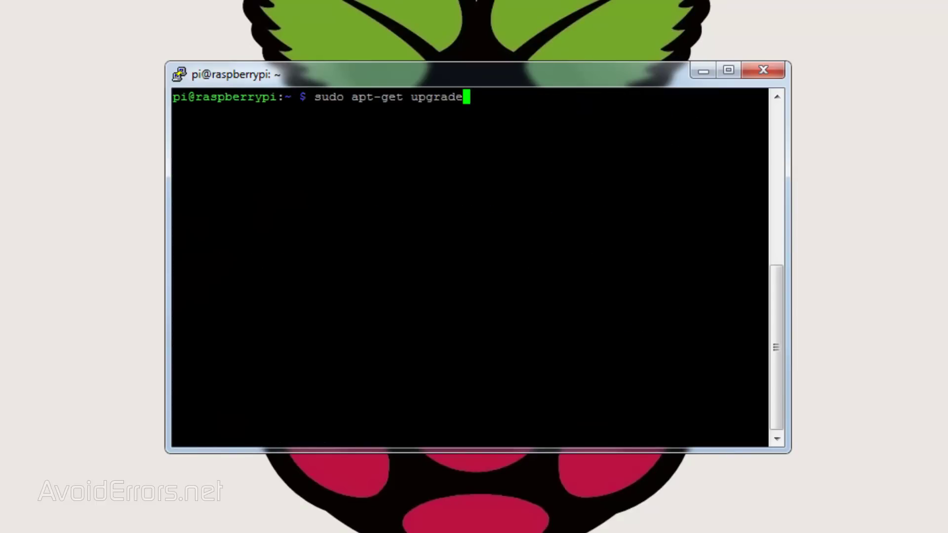
pyautogui.press('Return')
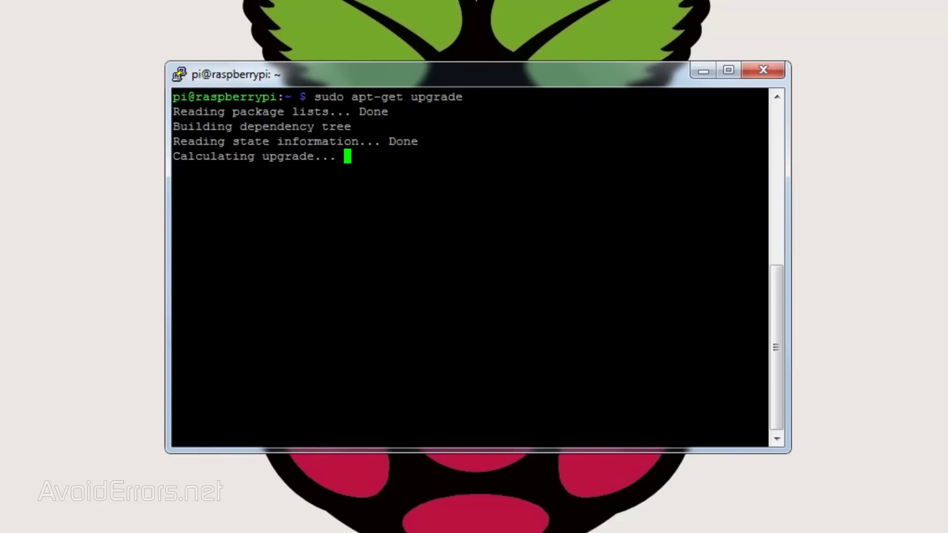
pyautogui.write('y')
pyautogui.press('Return')
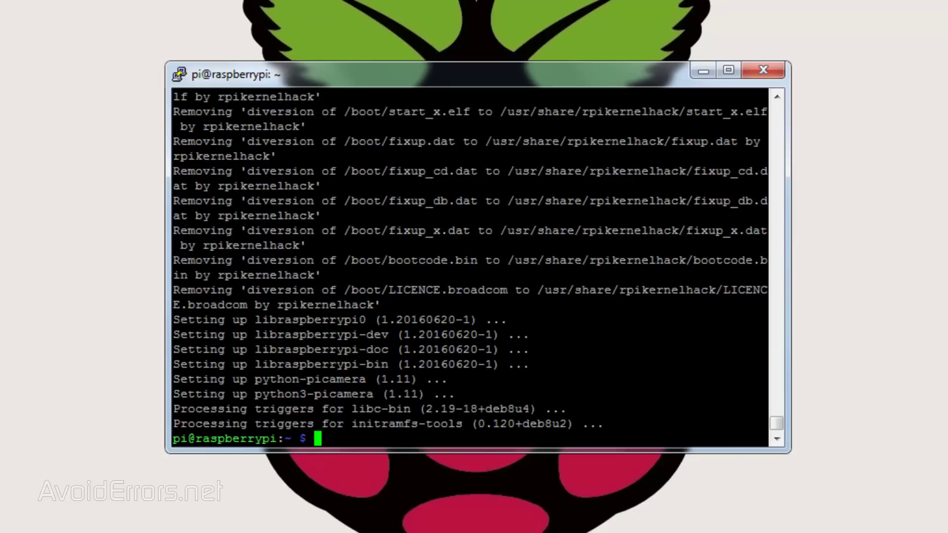
# Clear the terminal and open ownCloud's server Packages download page for Debian
pyautogui.write('clear')
pyautogui.press('Return')
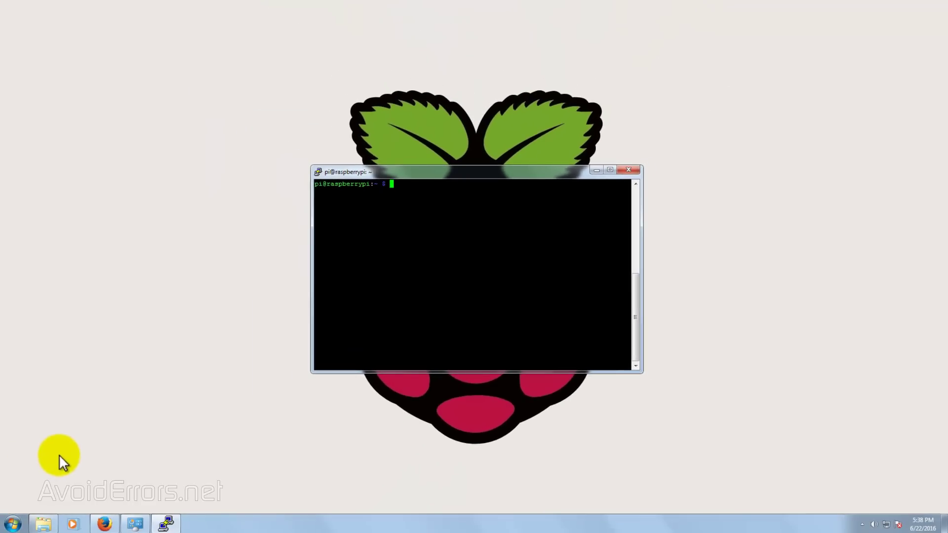
pyautogui.click(102, 518)
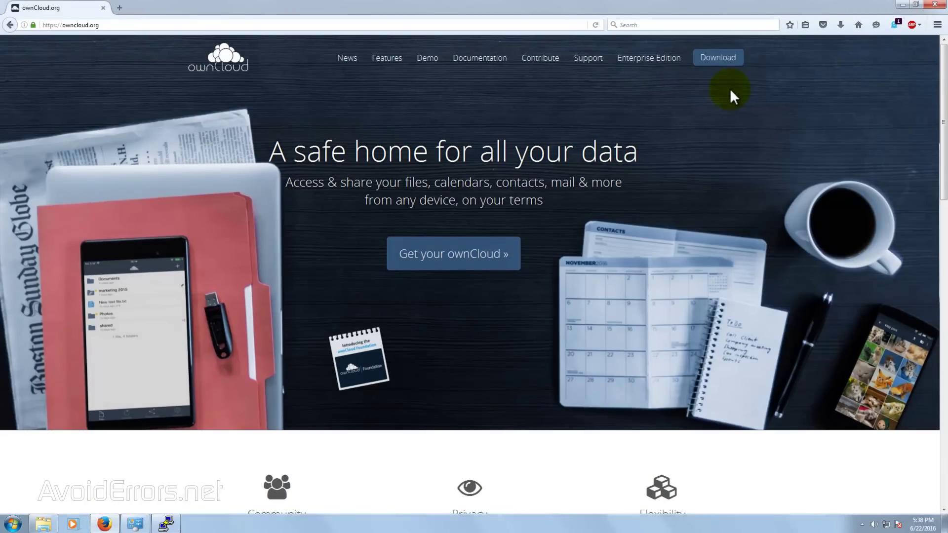
pyautogui.click(725, 68)
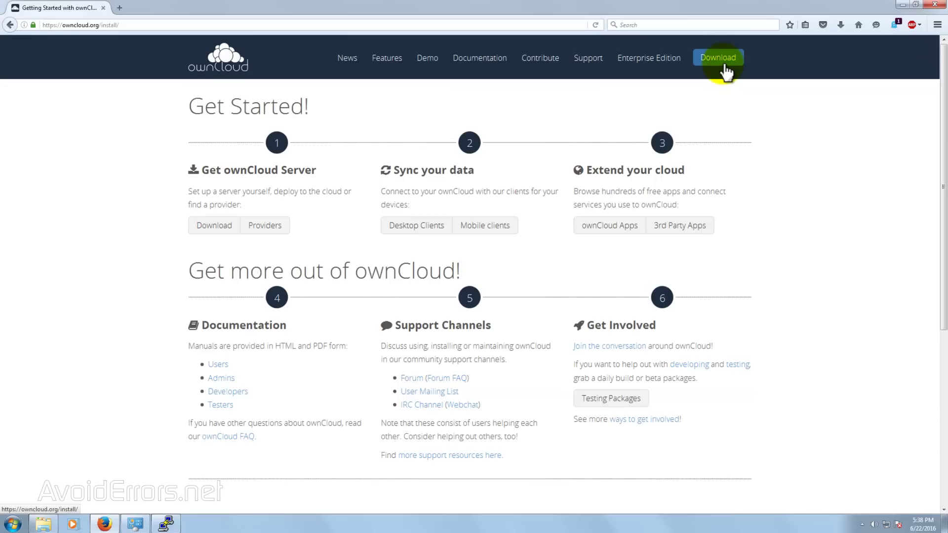
pyautogui.click(230, 229)
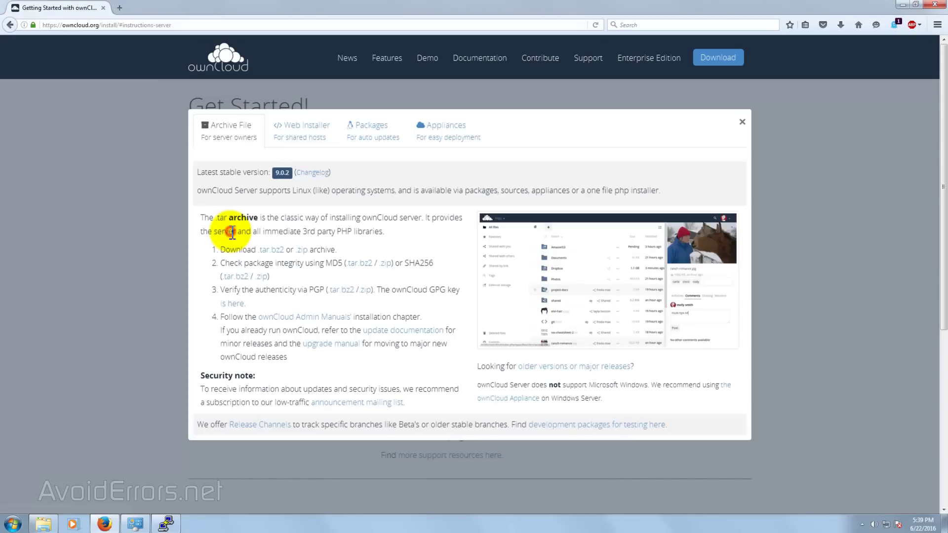
pyautogui.click(373, 143)
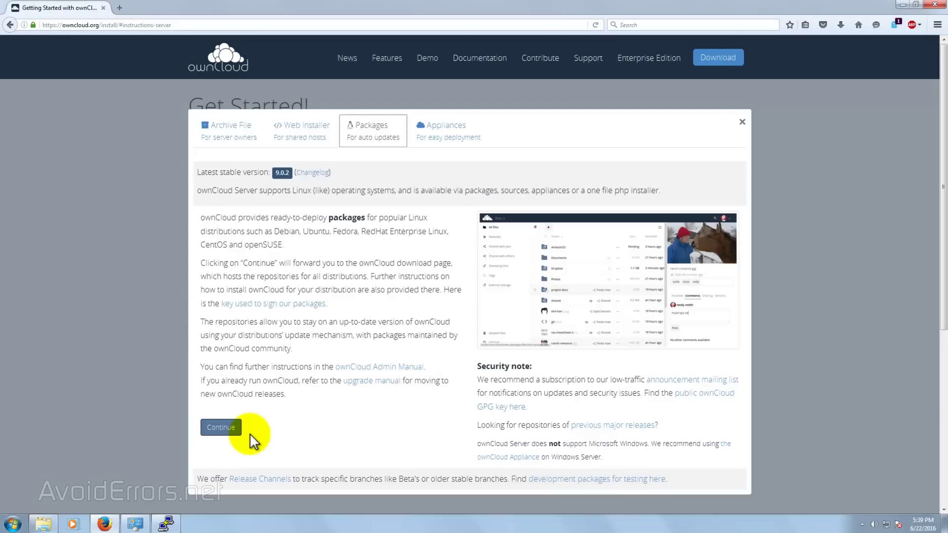
pyautogui.click(213, 428)
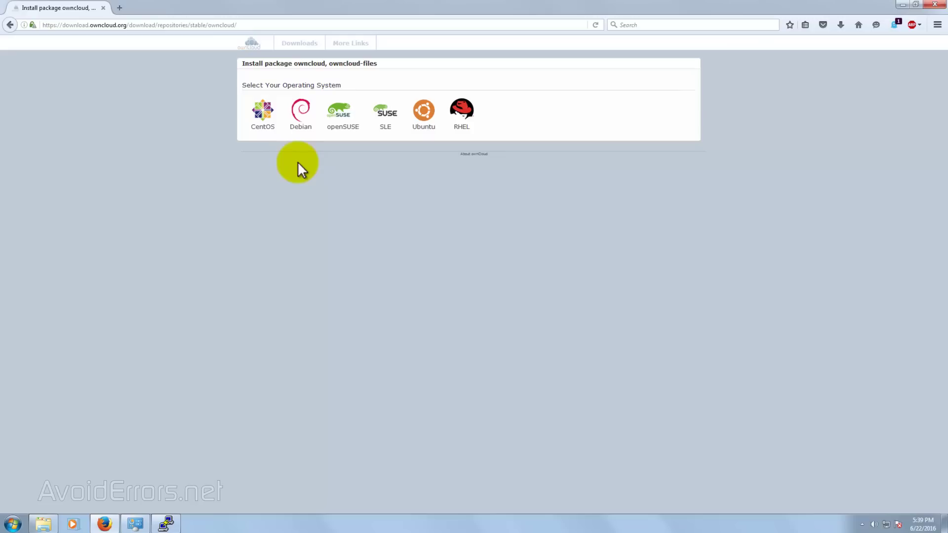
pyautogui.click(302, 119)
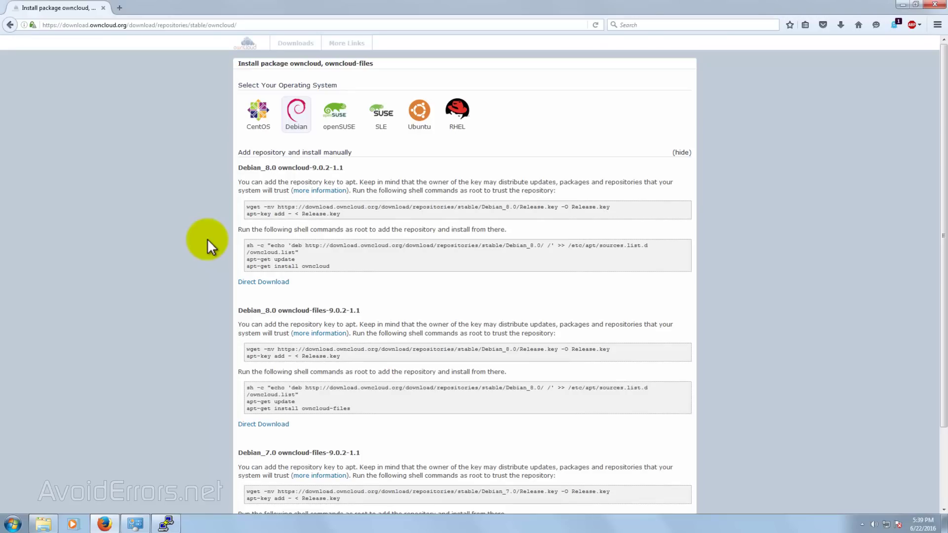
# Tile Firefox and PuTTY side by side and become root with sudo su
pyautogui.doubleClick(219, 4)
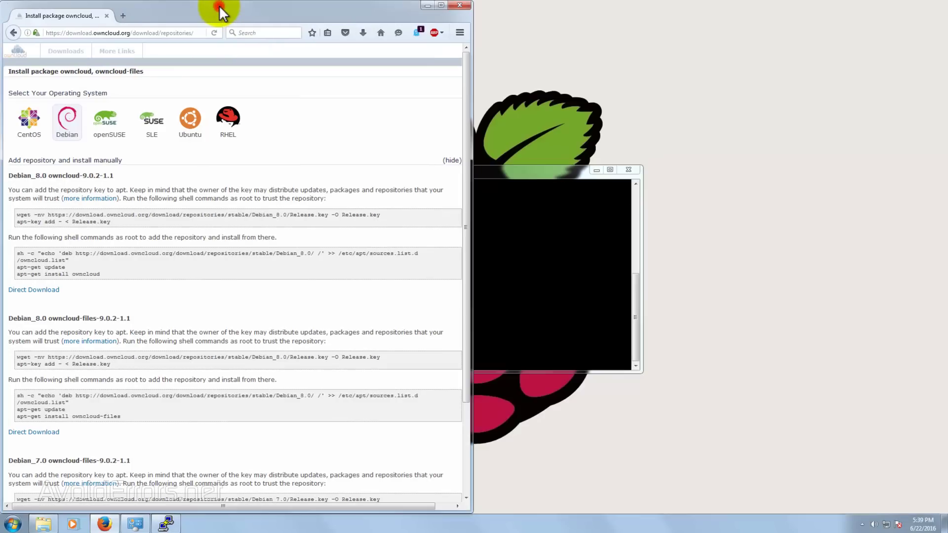
pyautogui.moveTo(485, 176); pyautogui.dragTo(679, 192)
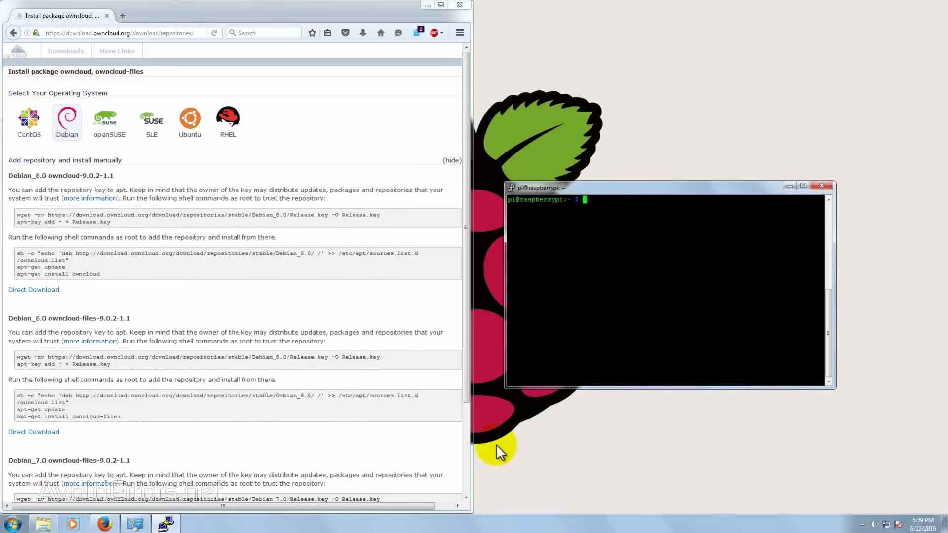
pyautogui.write('sudo su')
pyautogui.press('Return')
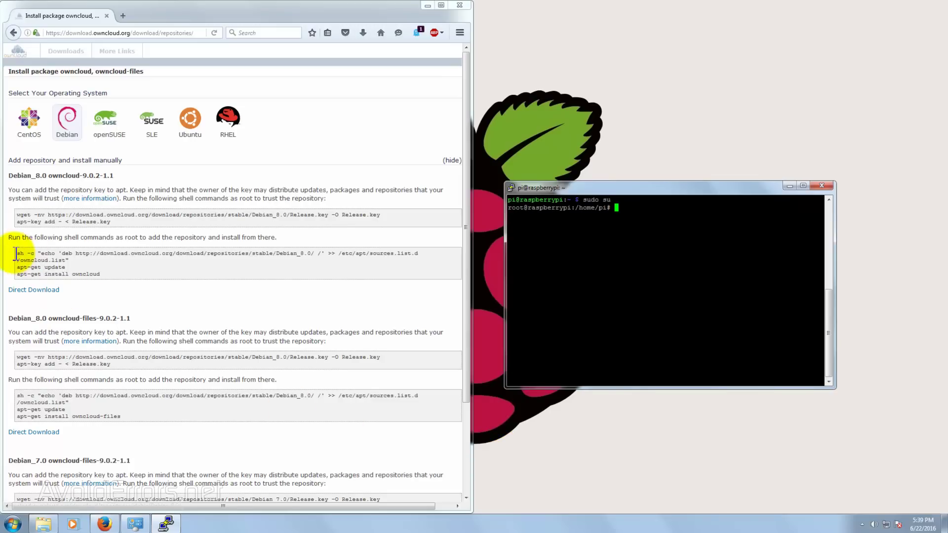
# Copy and run the sh -c command adding the ownCloud Debian_8.0 repository
pyautogui.moveTo(17, 254); pyautogui.dragTo(61, 262)
pyautogui.rightClick(60, 262)
pyautogui.click(88, 271)
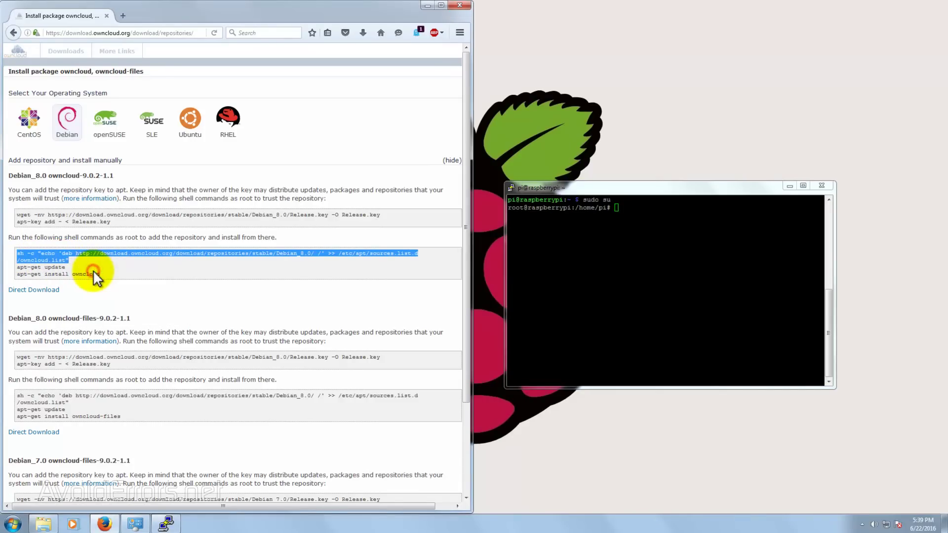
pyautogui.rightClick(617, 207)
pyautogui.press('Return')
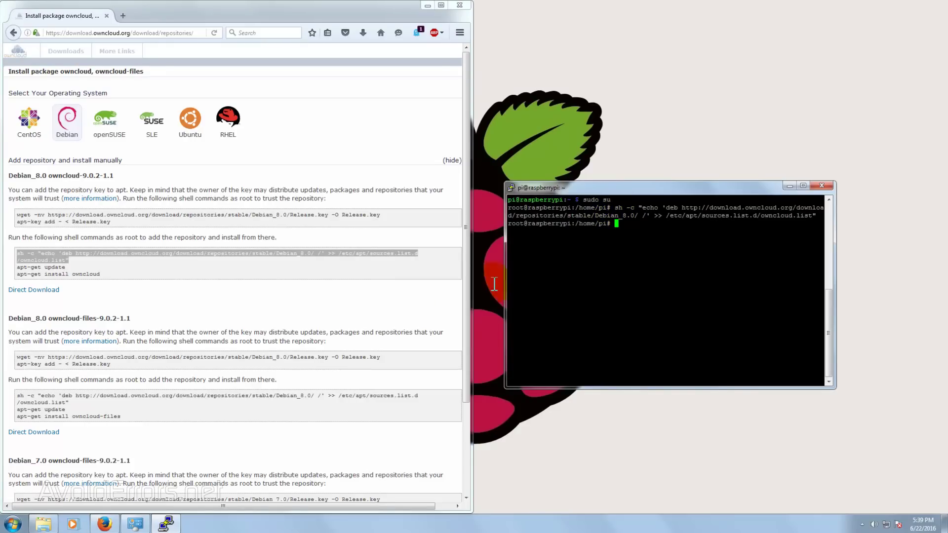
# Copy and run the wget command downloading the repository's Release.key
pyautogui.click(20, 214)
pyautogui.moveTo(23, 215); pyautogui.dragTo(381, 214)
pyautogui.rightClick(381, 214)
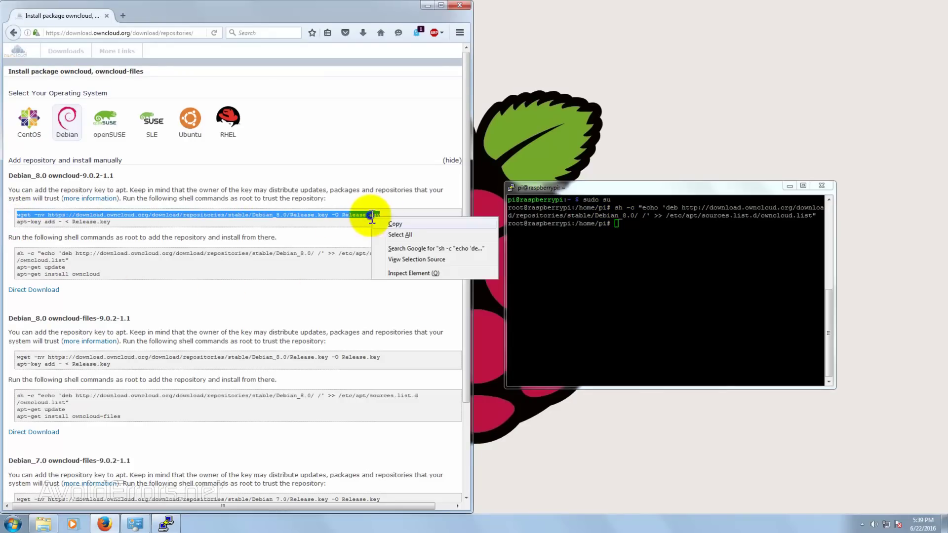
pyautogui.click(391, 220)
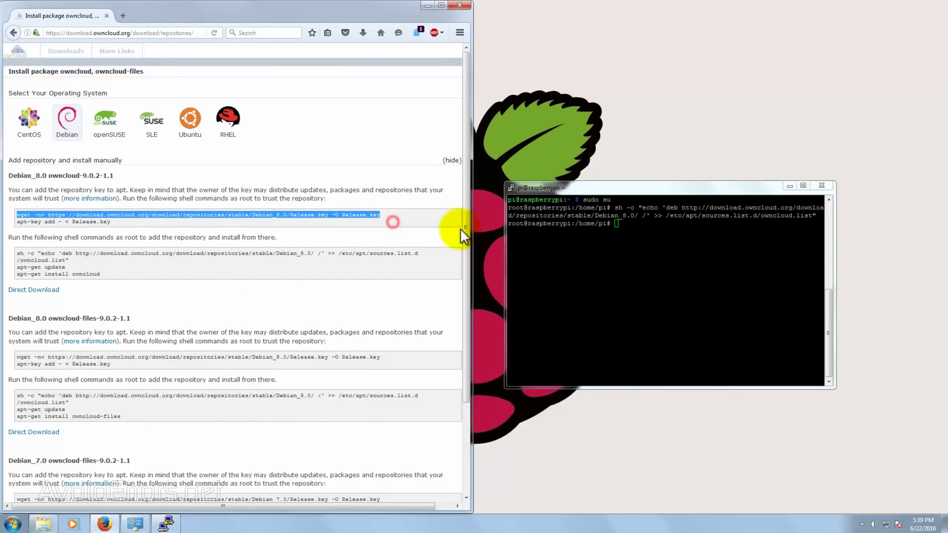
pyautogui.rightClick(623, 224)
pyautogui.press('Return')
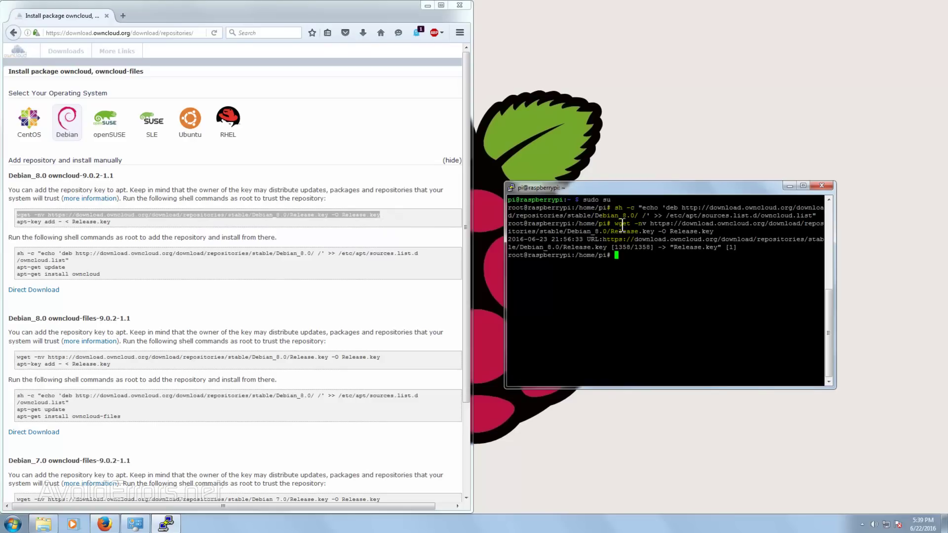
# Copy and run apt-key add to import Release.key
pyautogui.click(17, 222)
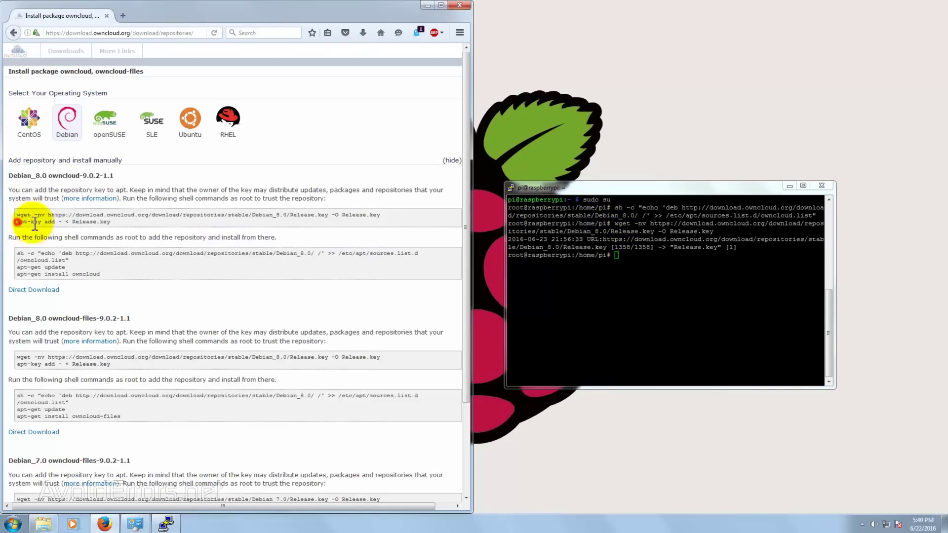
pyautogui.moveTo(35, 223); pyautogui.dragTo(103, 222)
pyautogui.rightClick(101, 222)
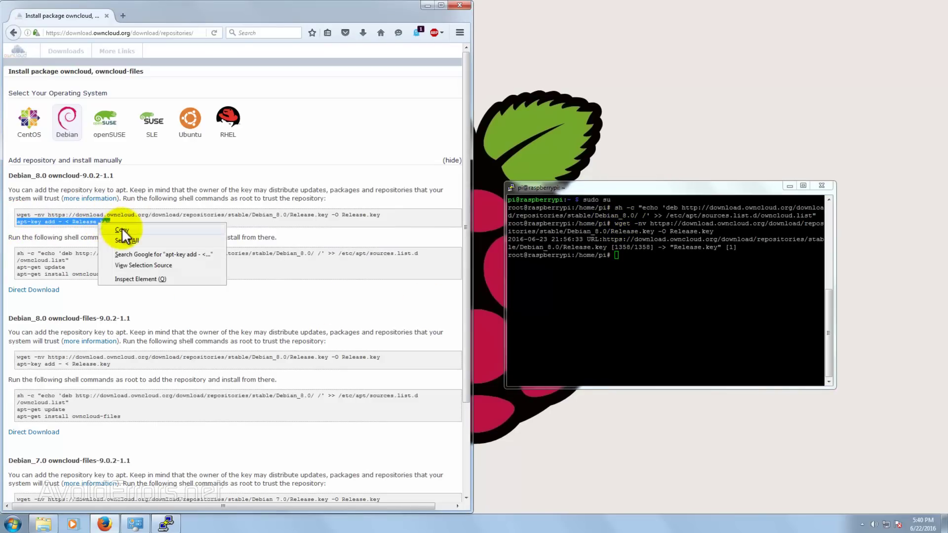
pyautogui.click(122, 230)
pyautogui.rightClick(617, 256)
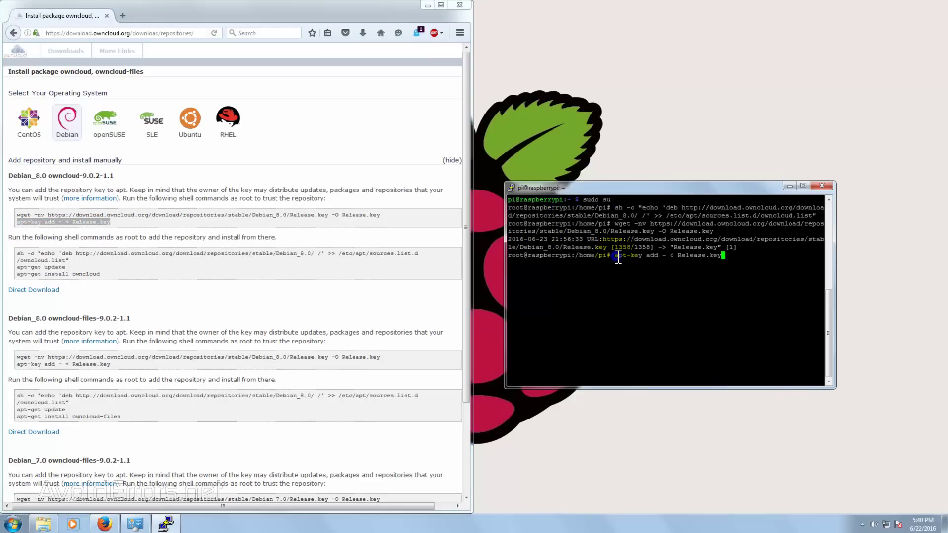
pyautogui.press('Return')
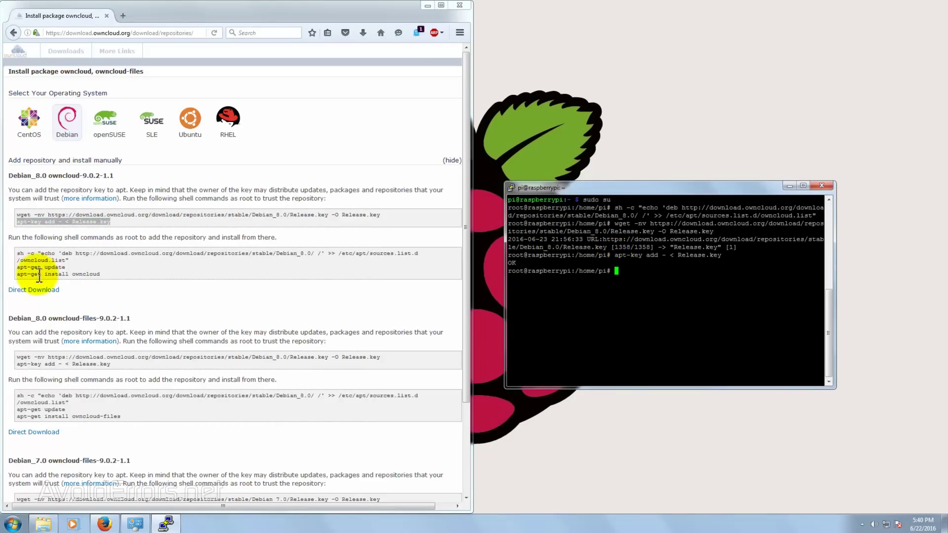
# Copy and run apt-get update to refresh package lists with the ownCloud repository
pyautogui.moveTo(18, 267); pyautogui.dragTo(59, 269)
pyautogui.rightClick(55, 269)
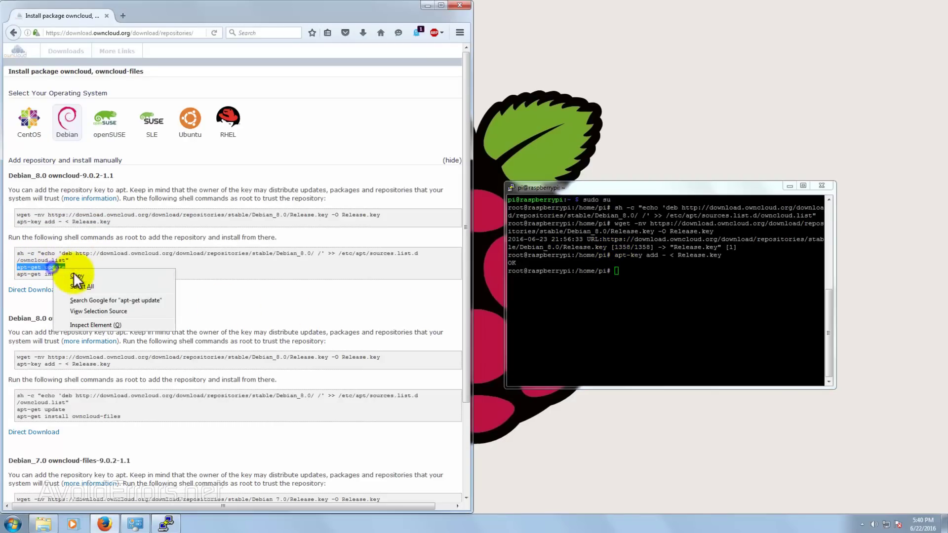
pyautogui.click(75, 276)
pyautogui.rightClick(617, 271)
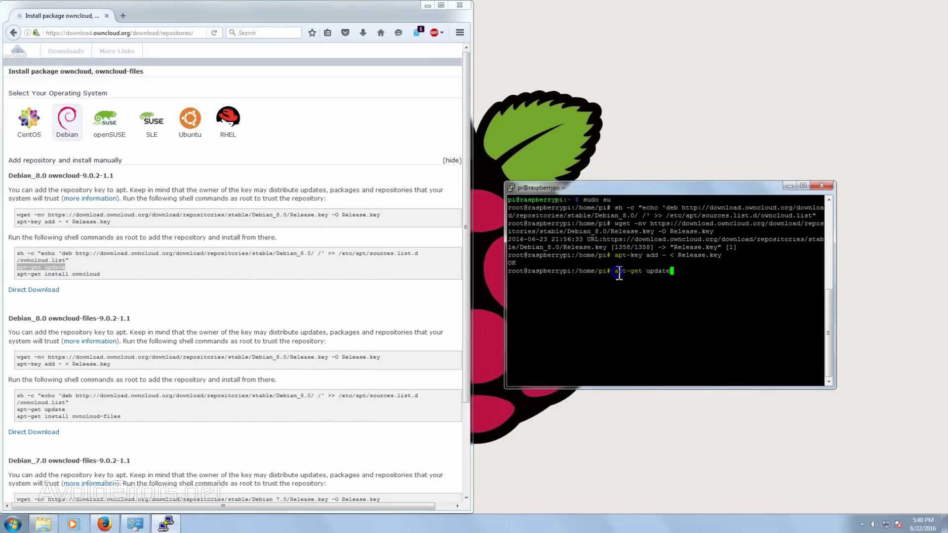
pyautogui.press('Return')
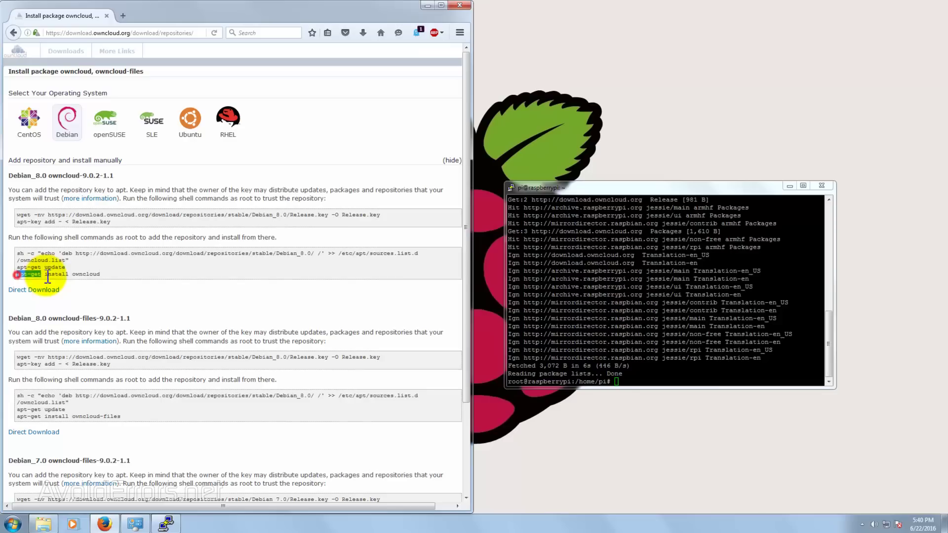
# Copy and run apt-get install owncloud
pyautogui.moveTo(48, 276); pyautogui.dragTo(101, 275)
pyautogui.rightClick(81, 272)
pyautogui.click(125, 282)
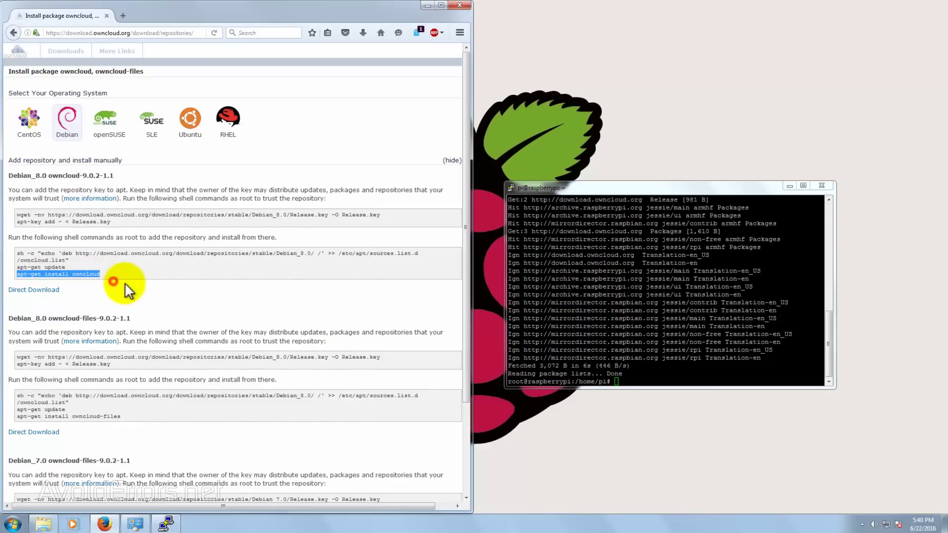
pyautogui.rightClick(617, 383)
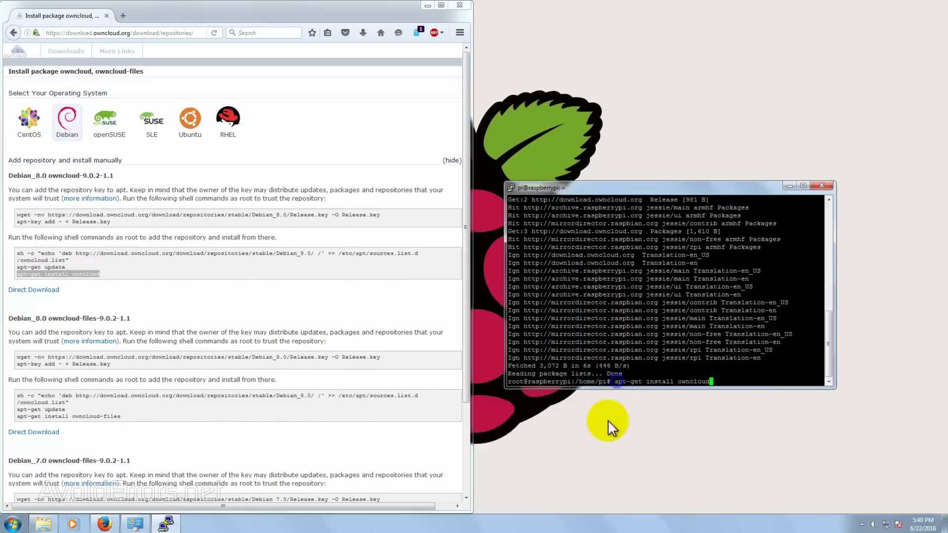
pyautogui.press('Return')
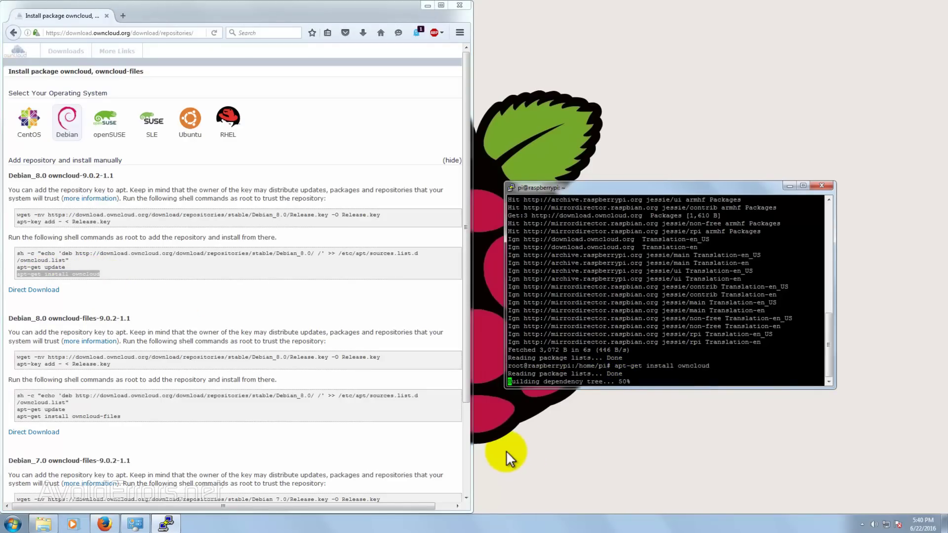
# Recentre the terminal and confirm installing the 50 new packages with y
pyautogui.click(459, 5)
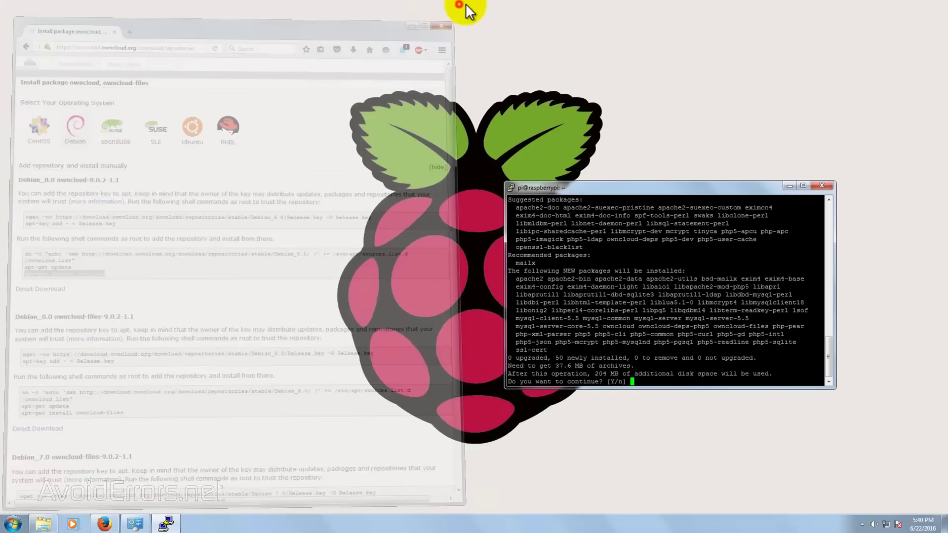
pyautogui.moveTo(656, 189); pyautogui.dragTo(472, 161)
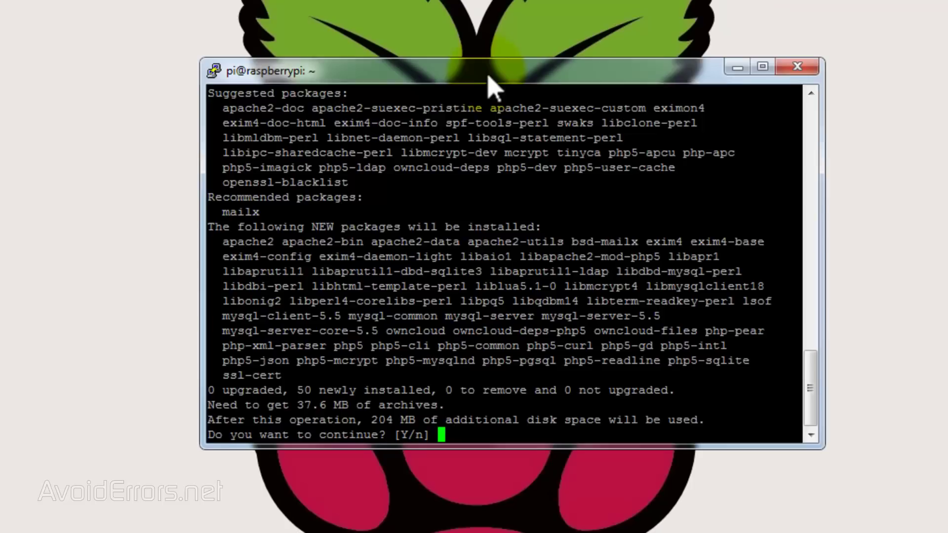
pyautogui.moveTo(467, 79); pyautogui.dragTo(465, 79)
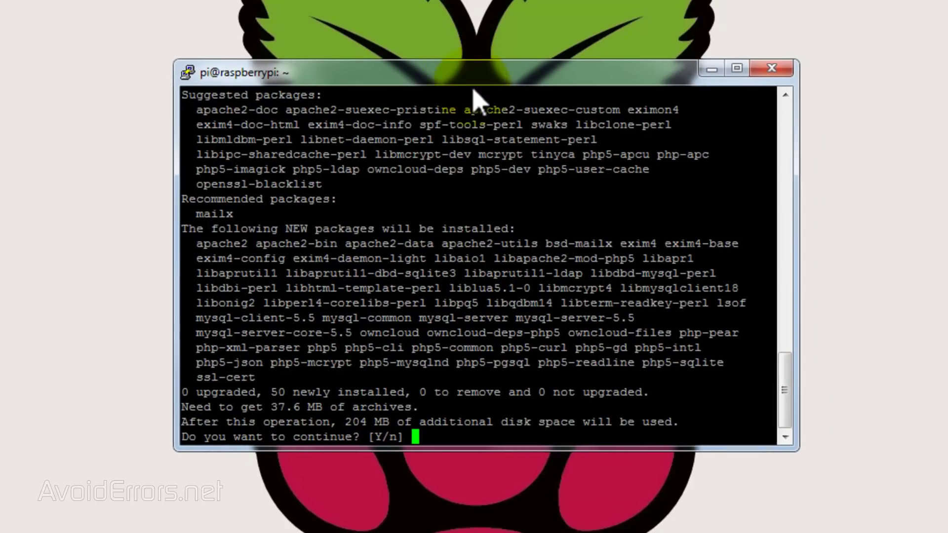
pyautogui.write('y')
pyautogui.press('Return')
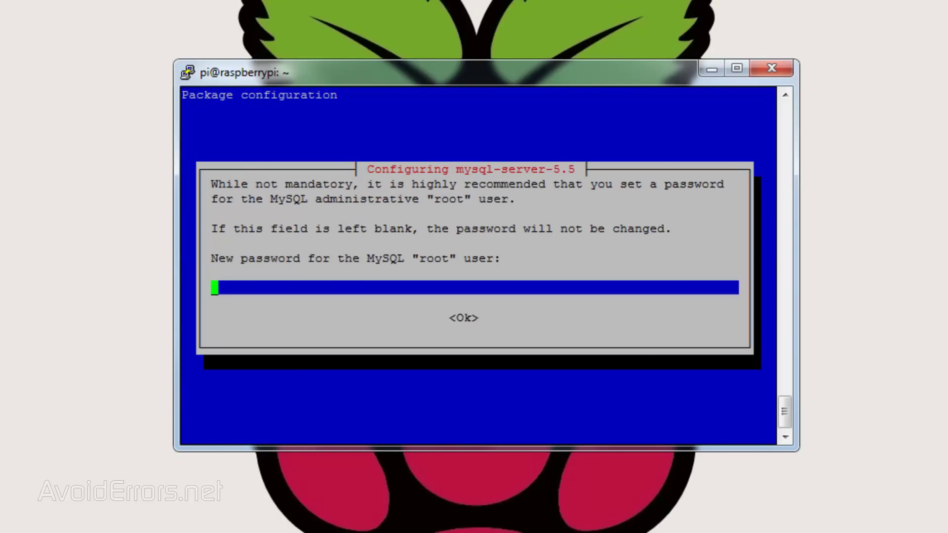
# Enter and repeat the new MySQL root password
pyautogui.write('********')
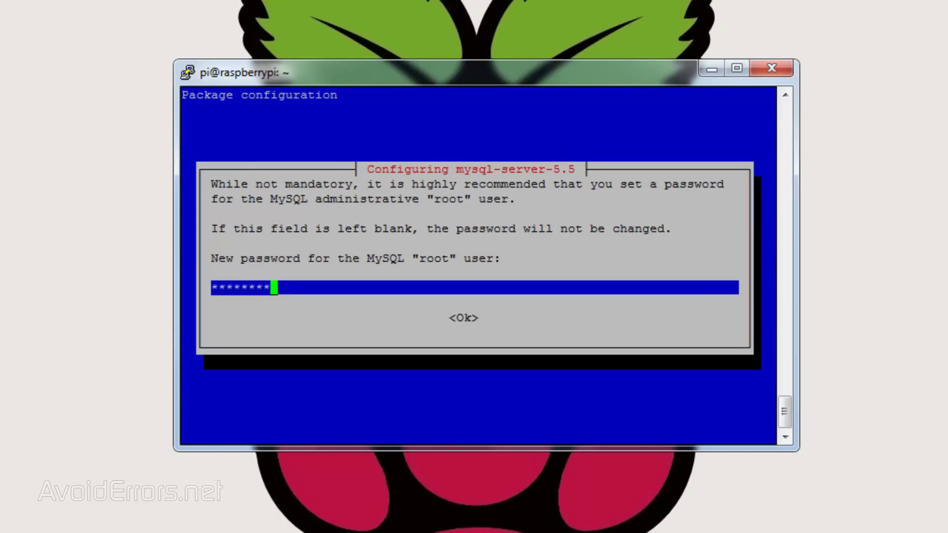
pyautogui.press('Return')
pyautogui.write('***')
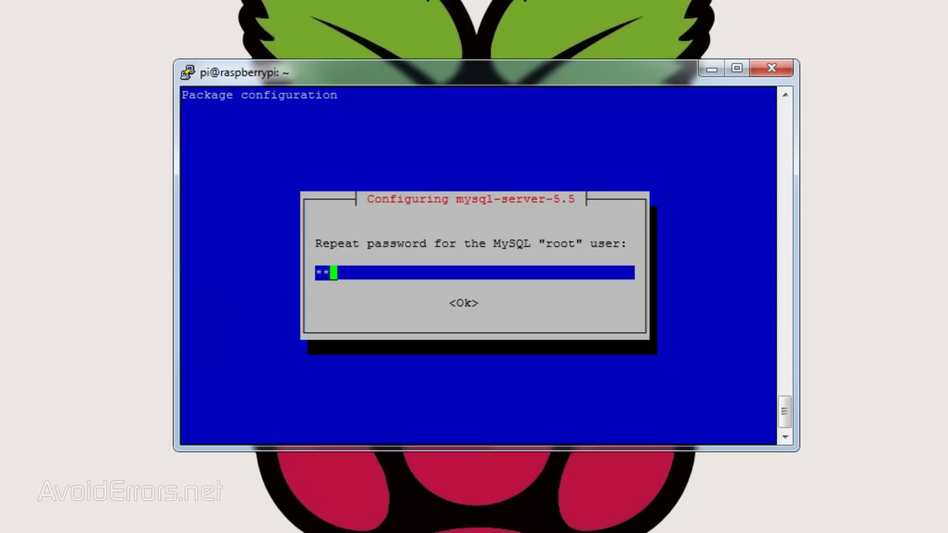
pyautogui.write('*****')
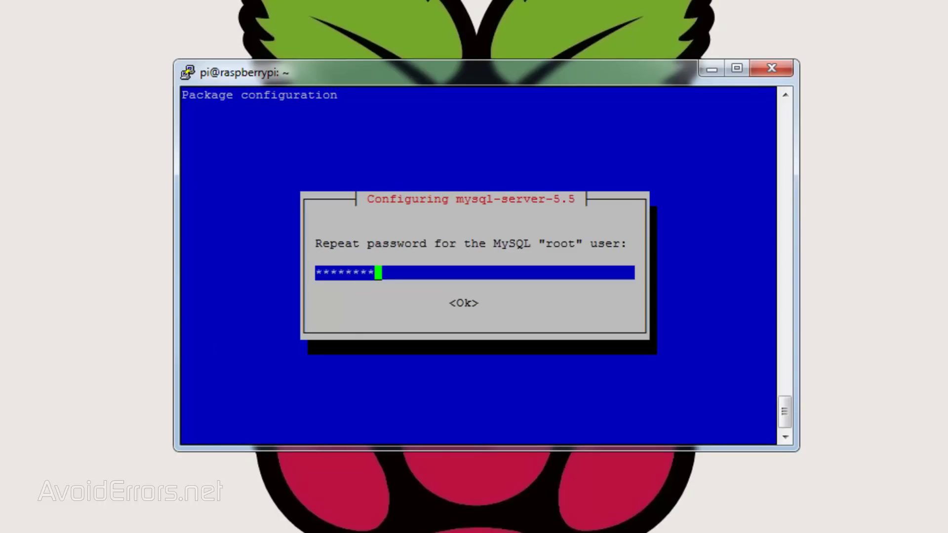
pyautogui.press('Return')
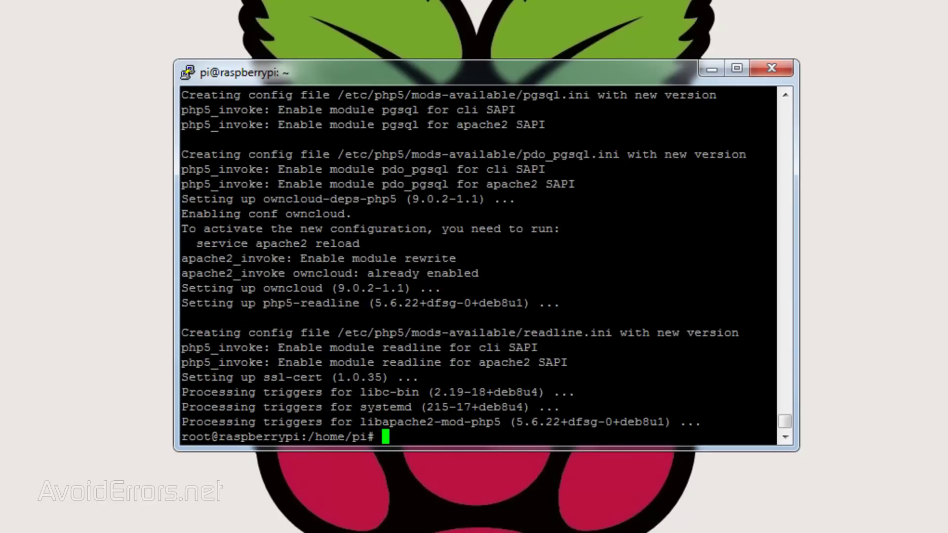
# Clear the old install output from the terminal
pyautogui.write('clear')
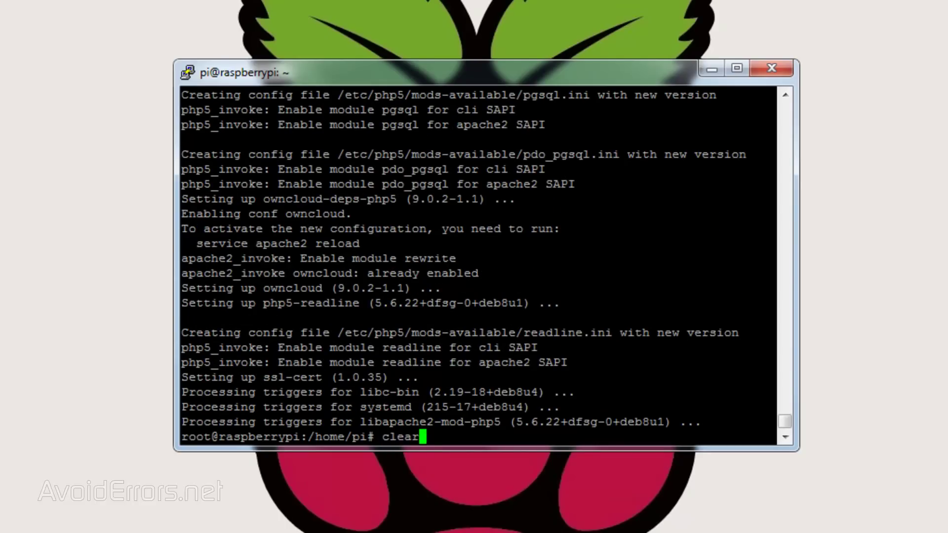
pyautogui.press('Return')
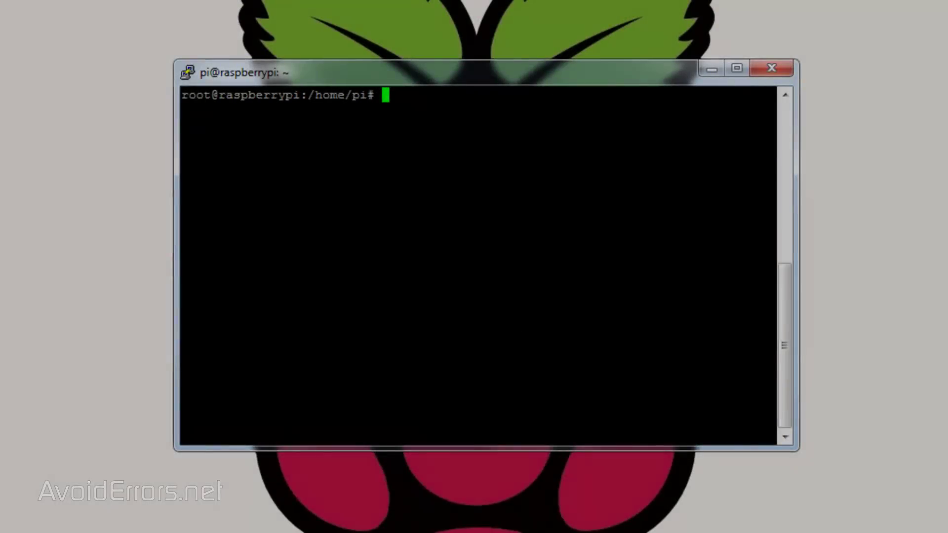
# Install ntfs-3g with sudo apt-get install ntfs-3g
pyautogui.write('suo')
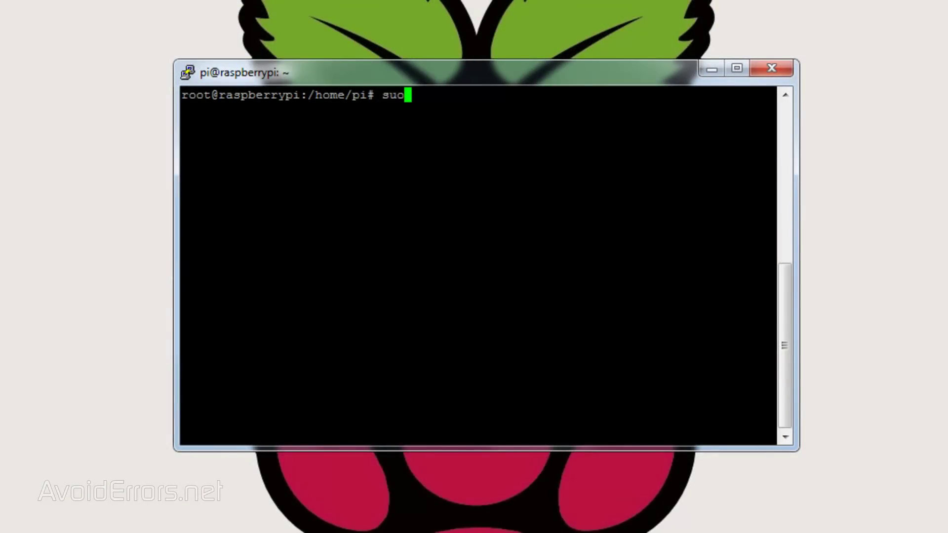
pyautogui.press('BackSpace')
pyautogui.write('do apt-get ')
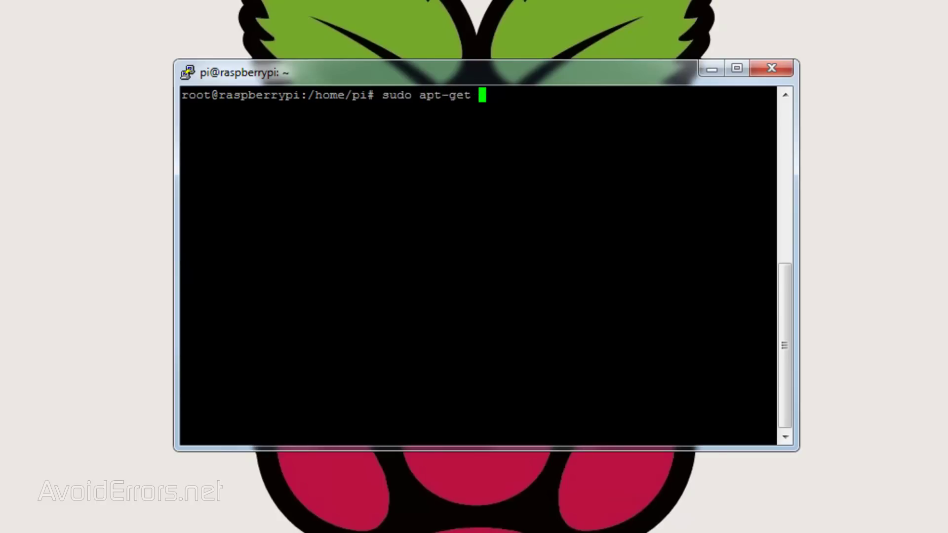
pyautogui.write('install nt')
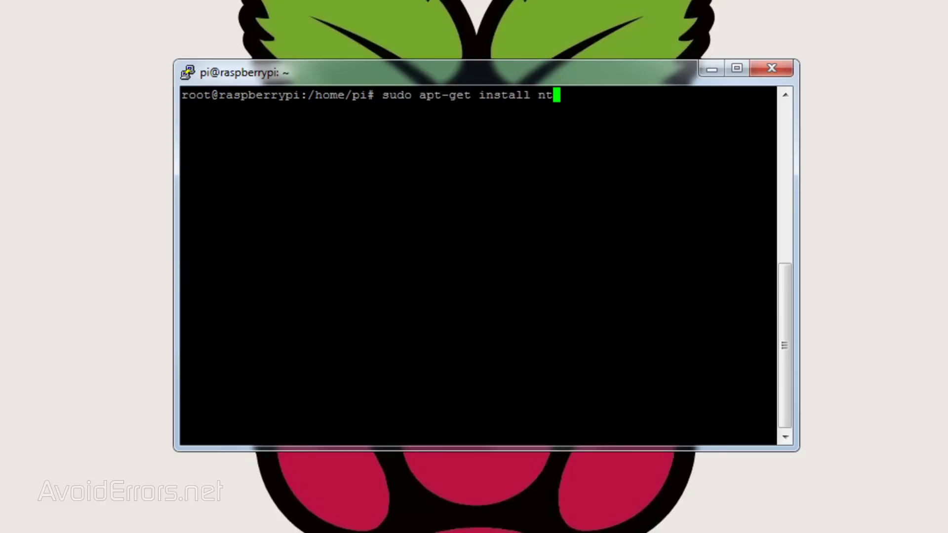
pyautogui.write('fs-3g')
pyautogui.press('Return')
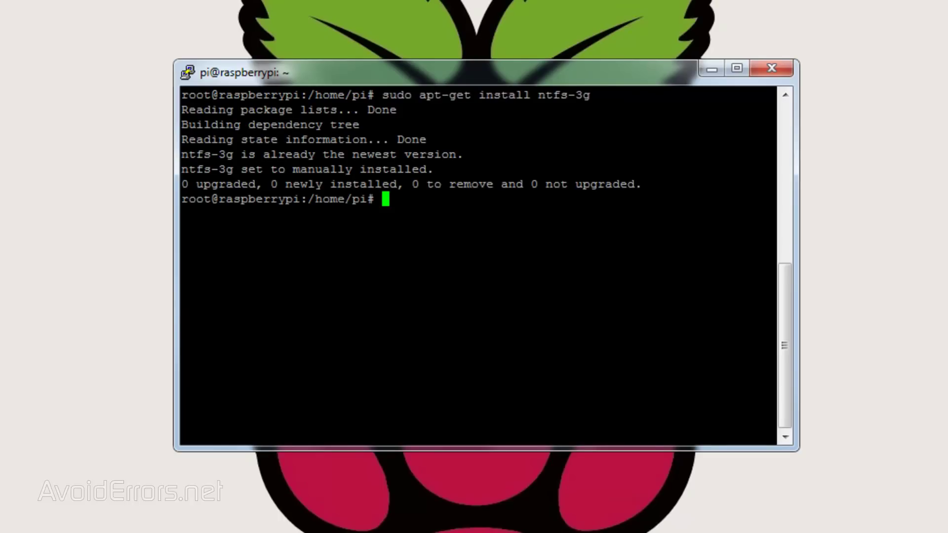
# Create the /media/owncloud directory, clear the terminal, and enter sudo groupadd www-data
pyautogui.write('sudo mk')
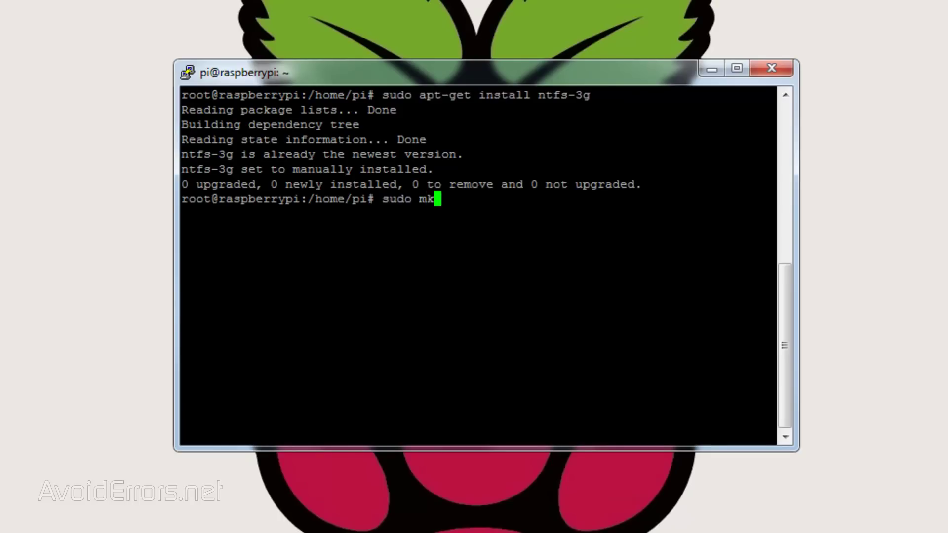
pyautogui.write('dir /media/')
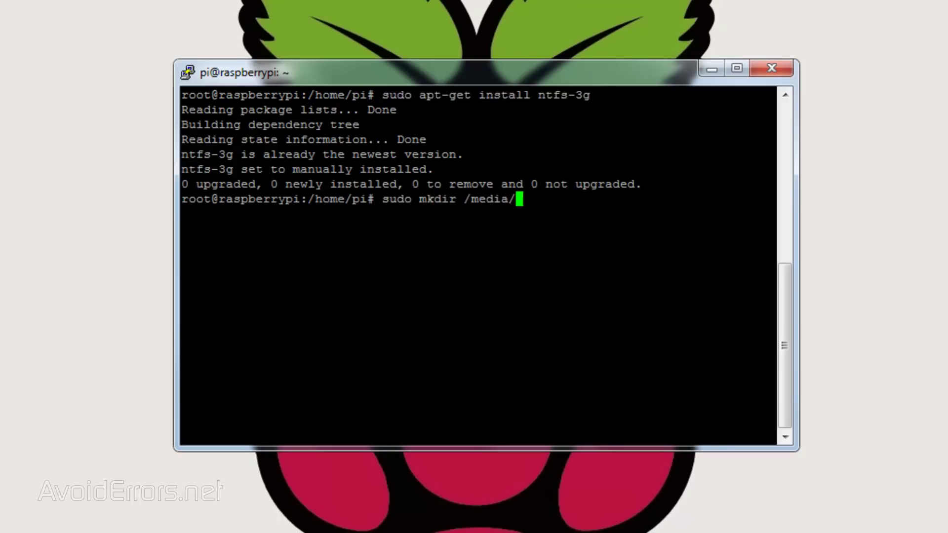
pyautogui.write('owncloud')
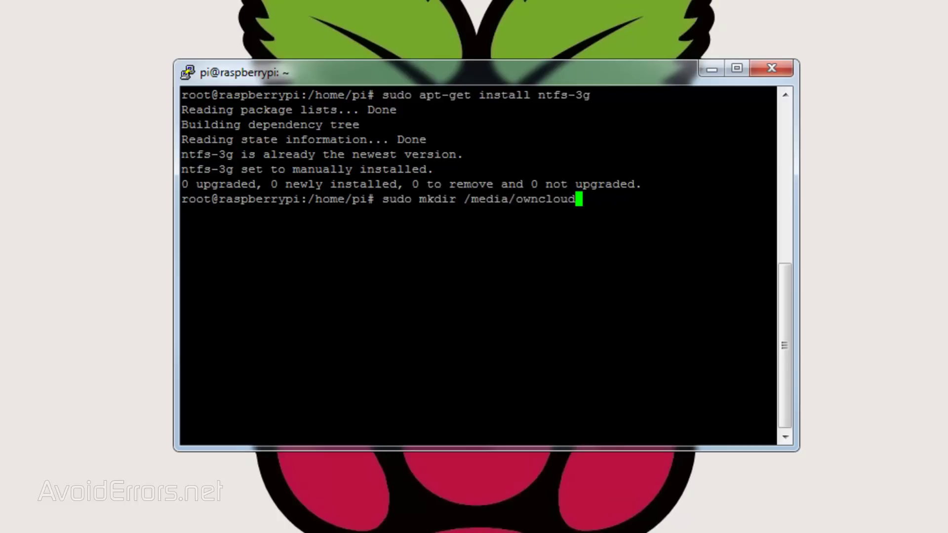
pyautogui.press('Return')
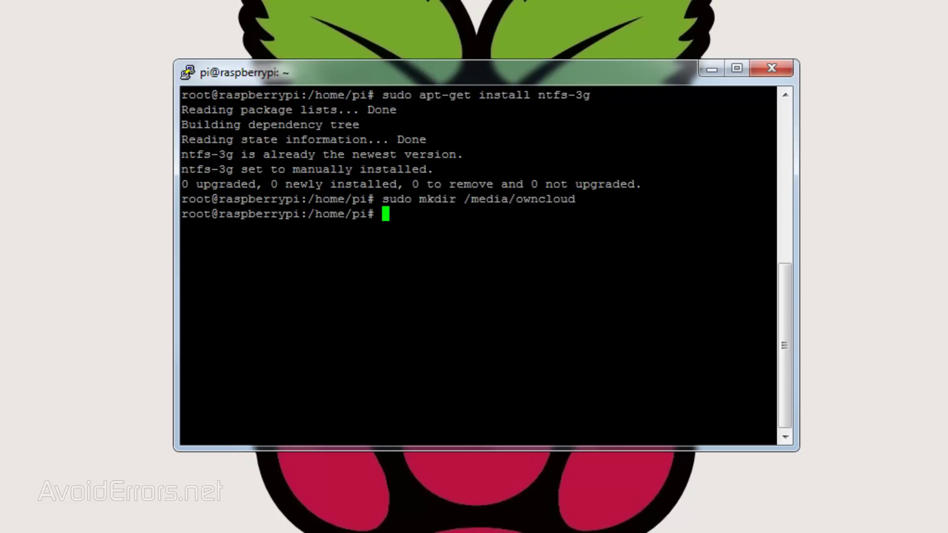
pyautogui.write('clear')
pyautogui.press('Return')
pyautogui.write('sudo g')
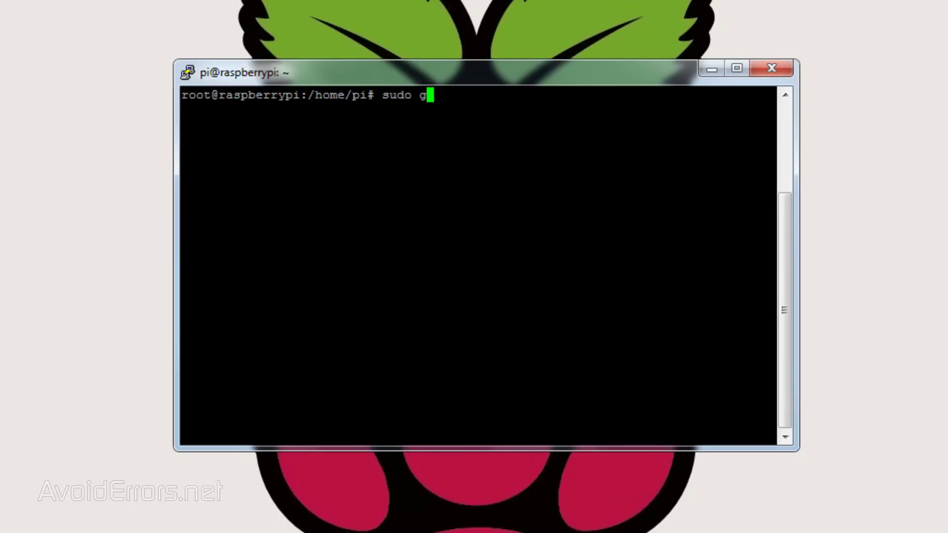
pyautogui.write('roupadd')
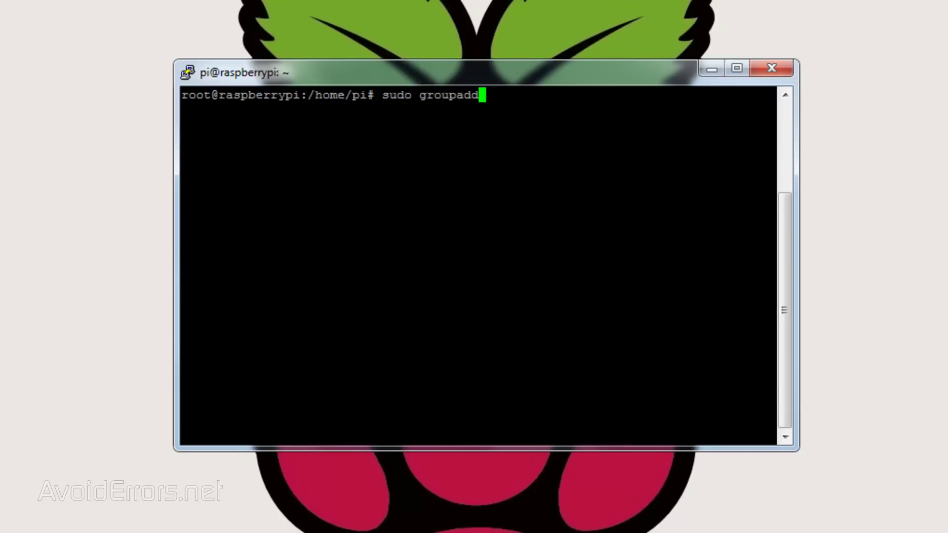
pyautogui.write(' www-data')
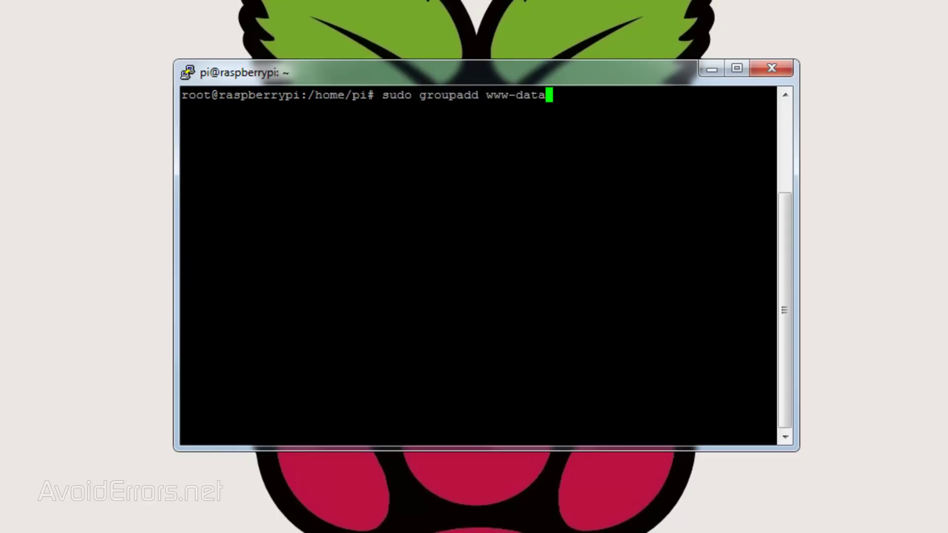
# Run groupadd www-data, add user www-data via usermod -a -G www-data, then clear
pyautogui.press('Return')
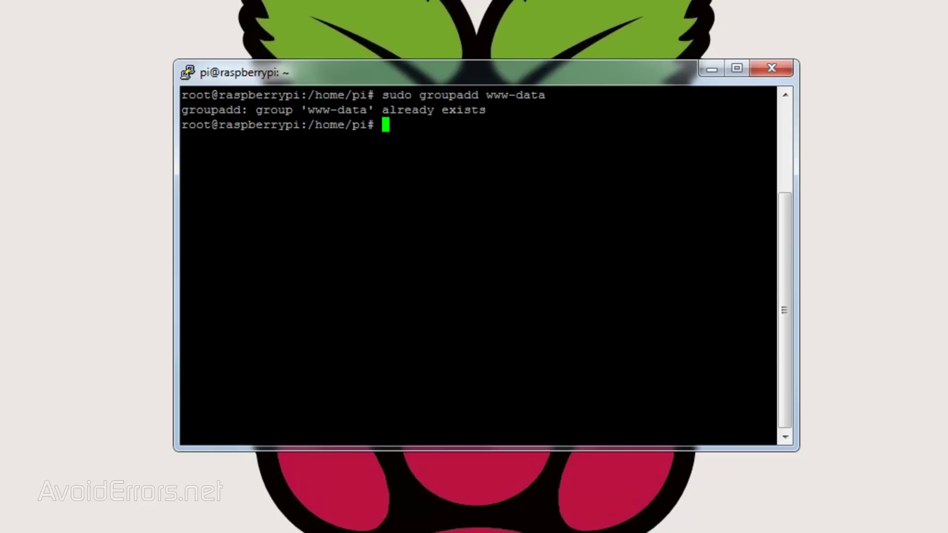
pyautogui.write('sudo use')
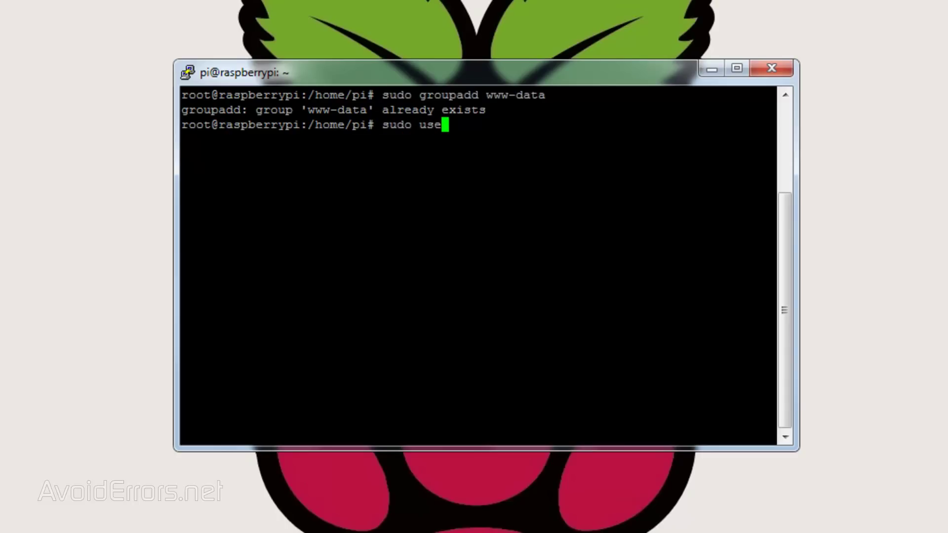
pyautogui.write('r')
pyautogui.write('mod -a -G www-data w')
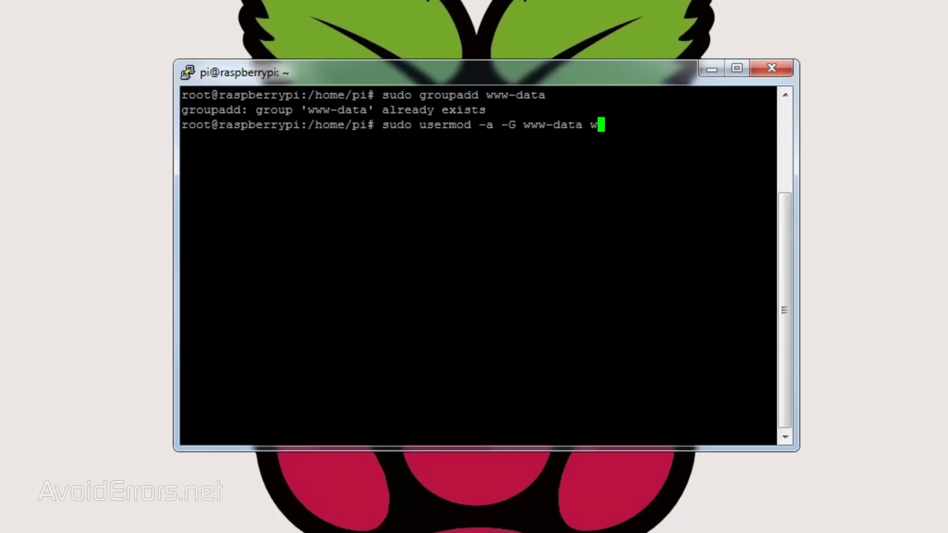
pyautogui.write('ww-data')
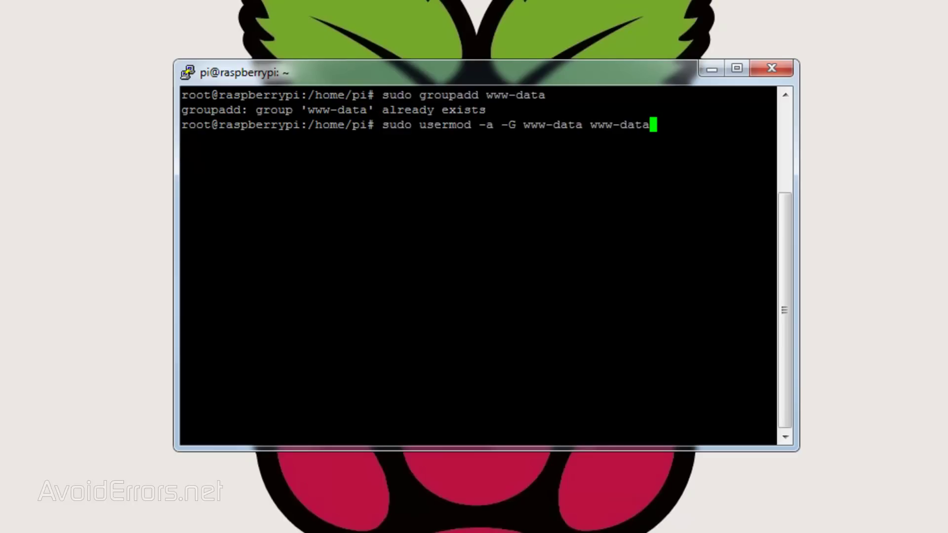
pyautogui.press('Return')
pyautogui.write('clear')
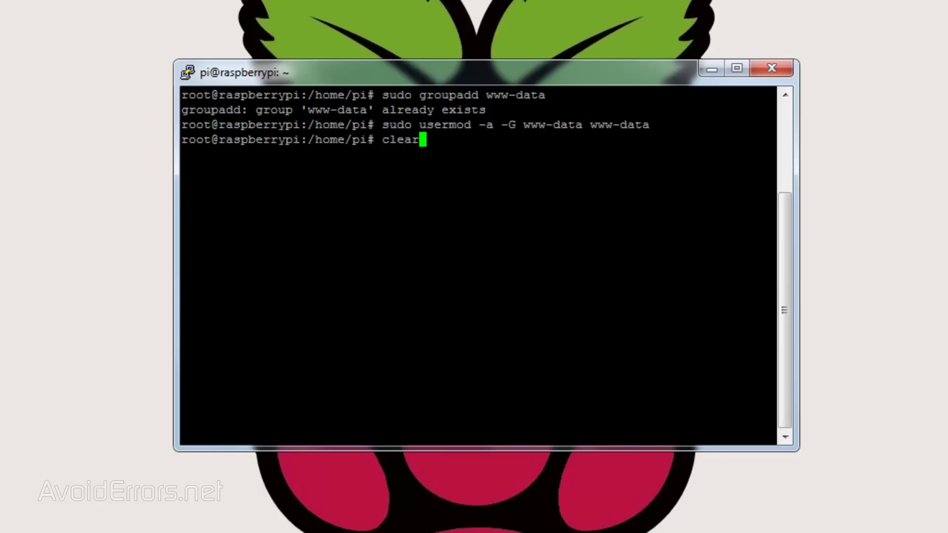
pyautogui.press('Return')
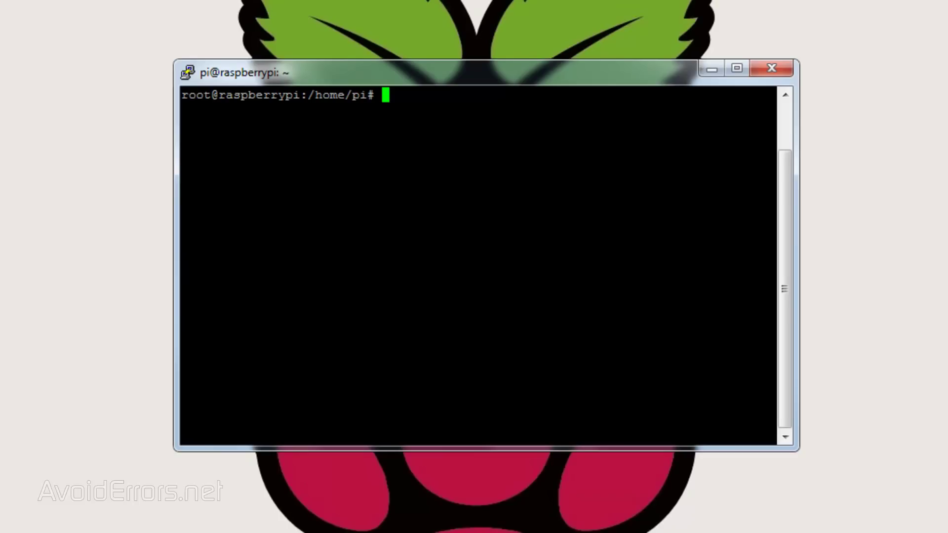
# Recursively give /media/owncloud www-data:www-data ownership and 775 permissions, then clear the screen
pyautogui.write('sudo chown -R www-data:www-data /media')
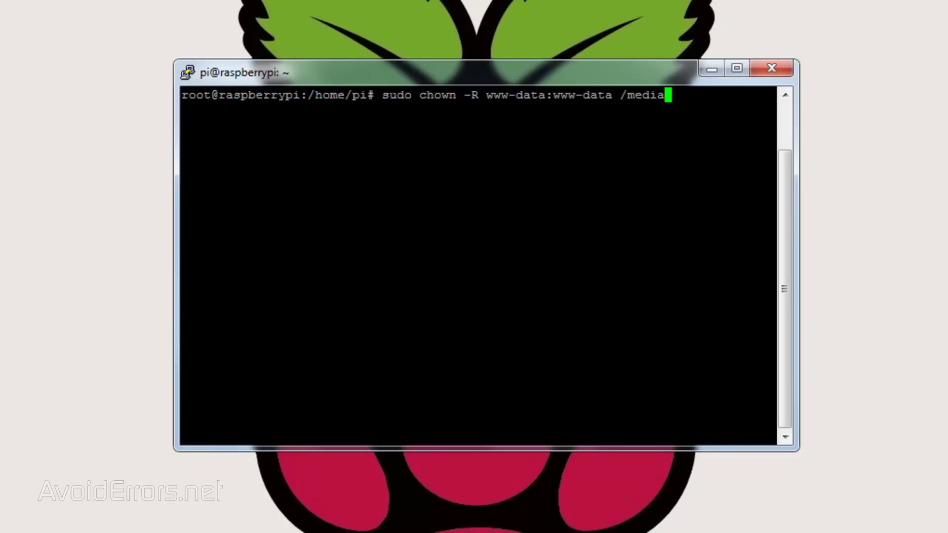
pyautogui.write('/owncl')
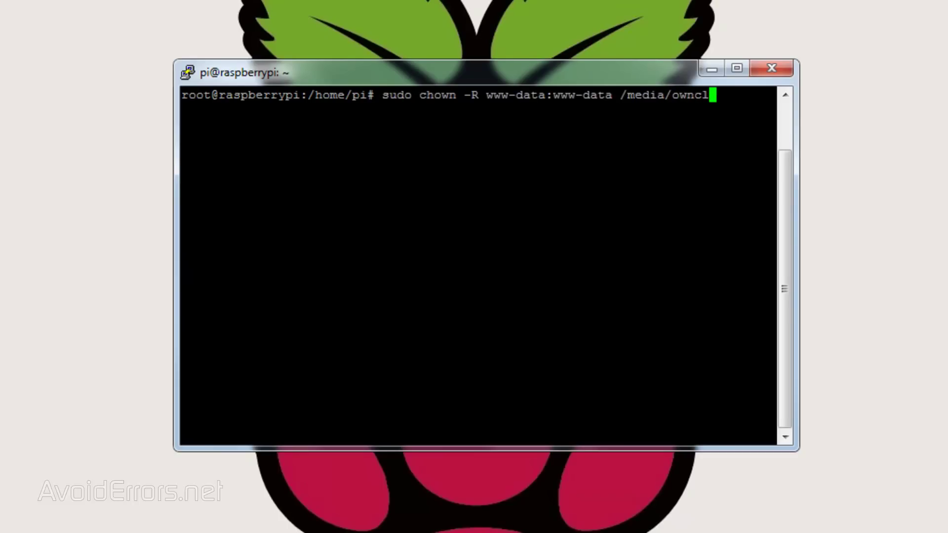
pyautogui.write('oud')
pyautogui.press('Return')
pyautogui.write('su')
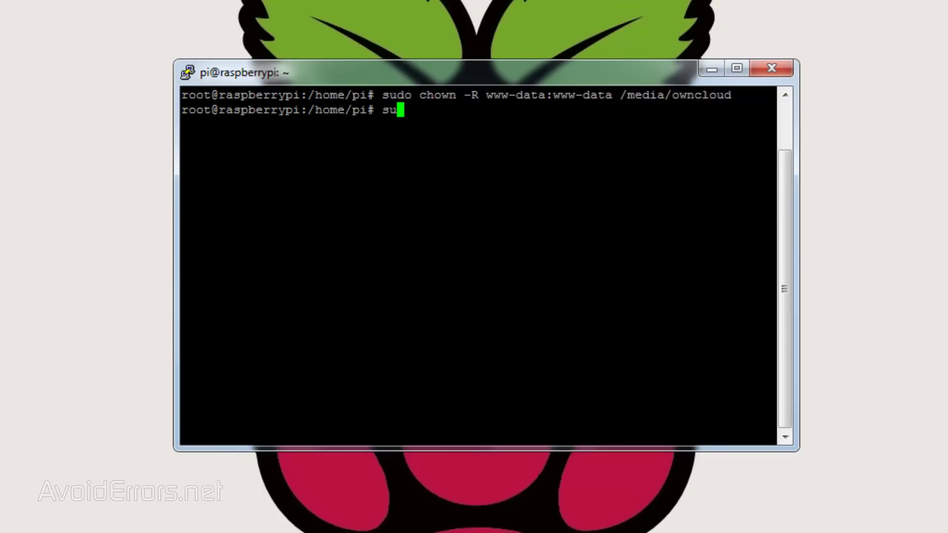
pyautogui.write('do chmod -R 775 /m')
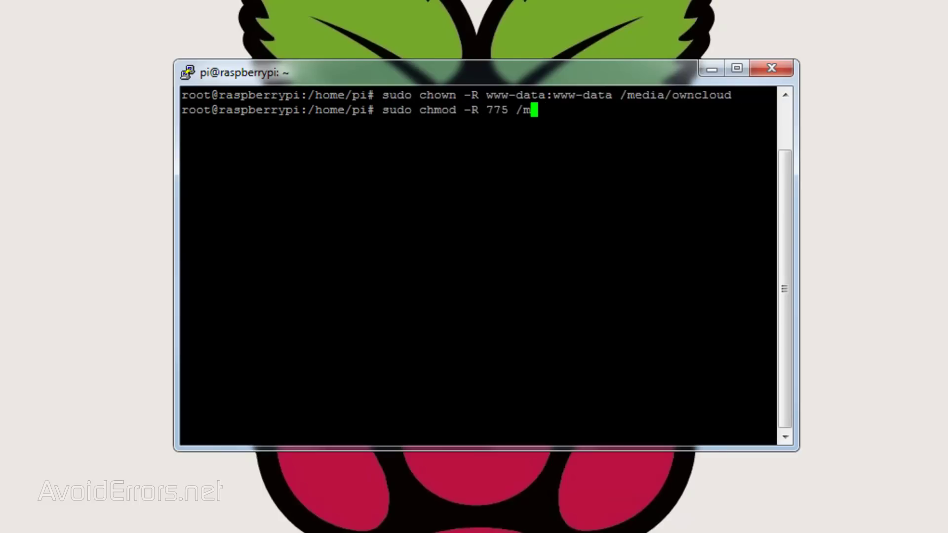
pyautogui.write('edia/owncloud')
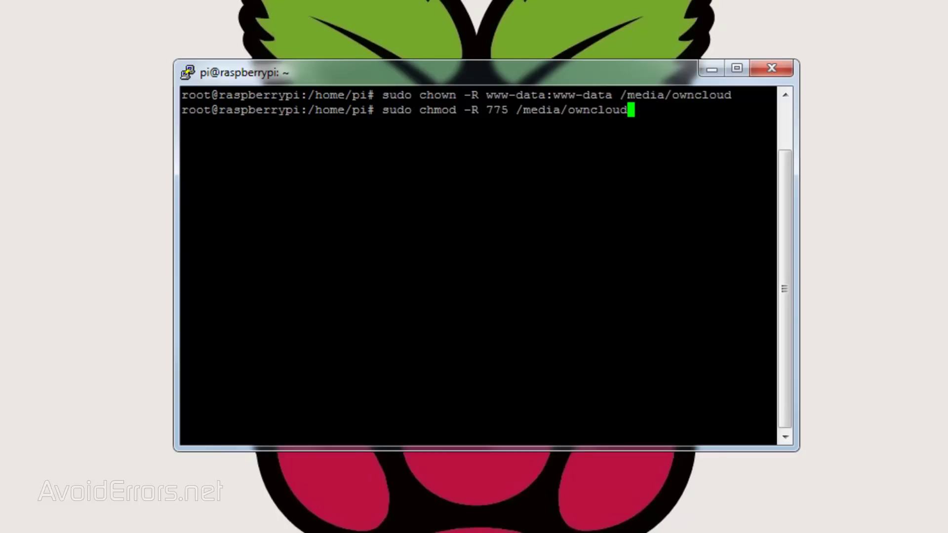
pyautogui.press('Return')
pyautogui.write('clear')
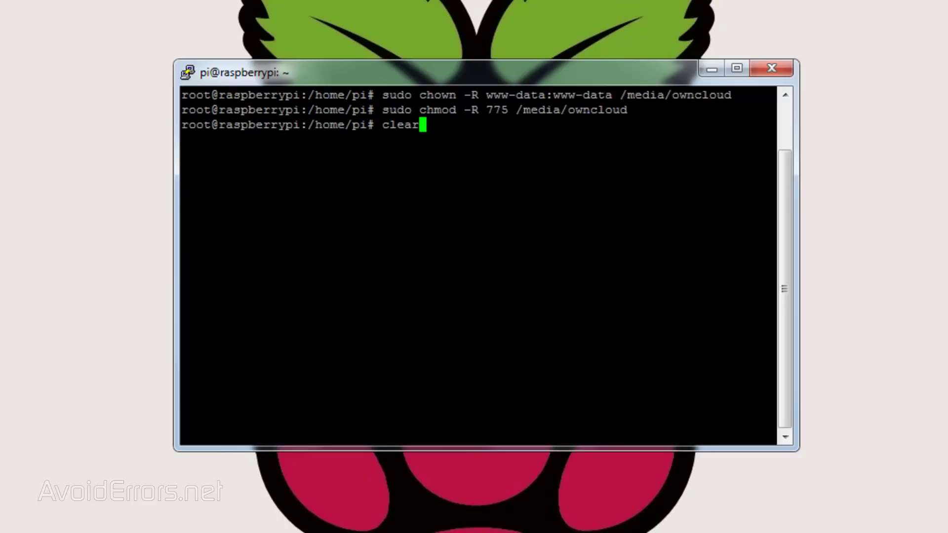
pyautogui.press('Return')
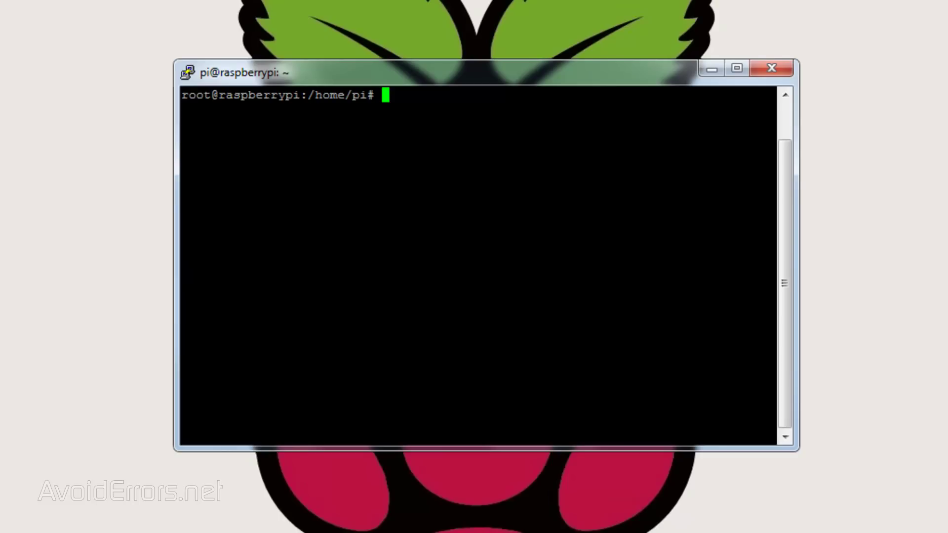
# Look up the www-data group and user IDs with id -g and id -u (both 33)
pyautogui.write('id -g www-da')
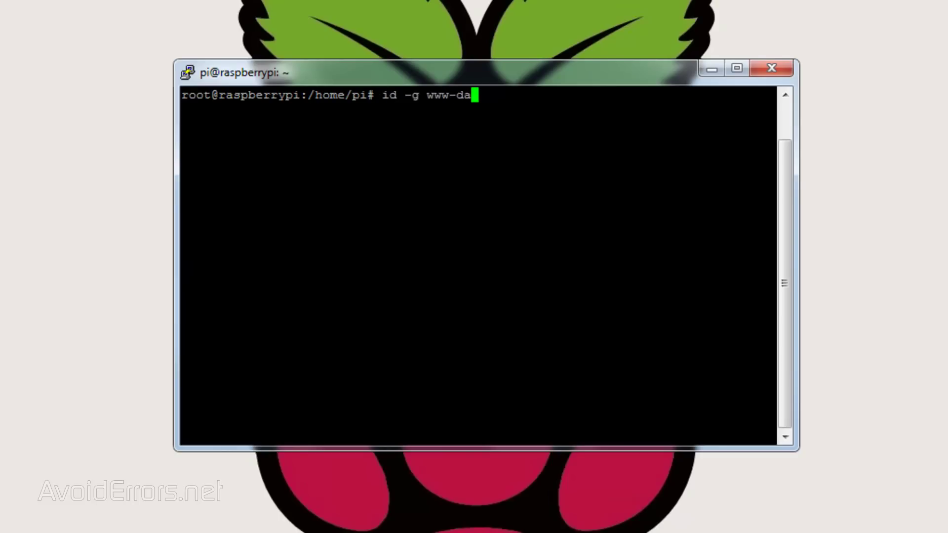
pyautogui.write('ta')
pyautogui.press('Return')
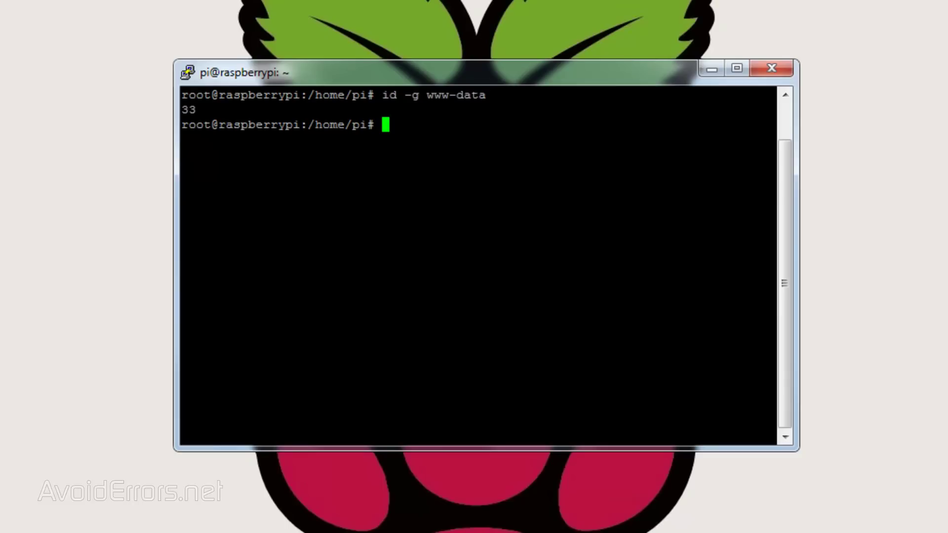
pyautogui.write('id -u www-data')
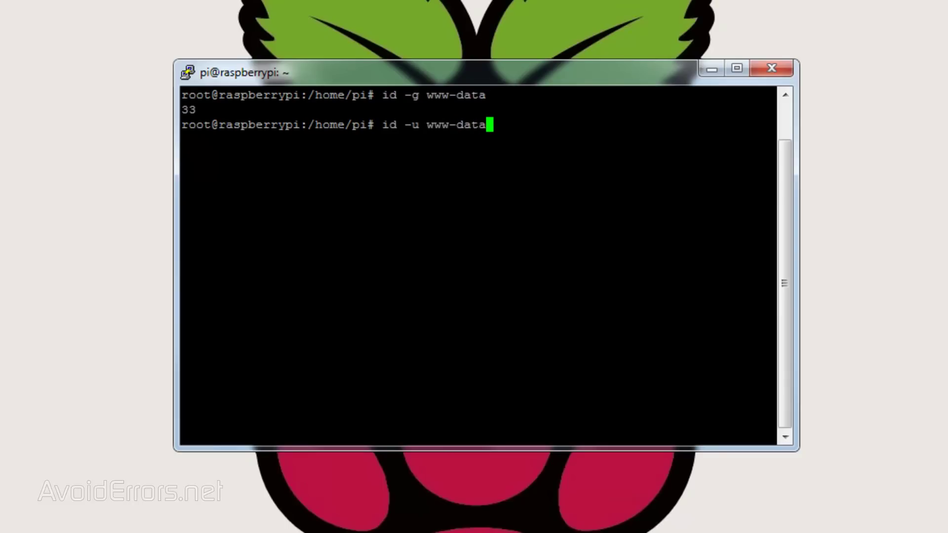
pyautogui.press('Return')
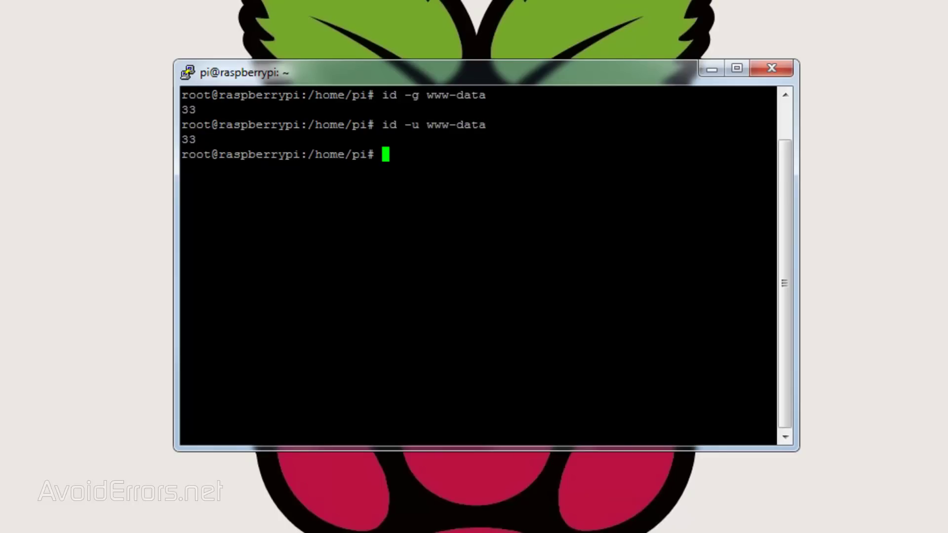
# List /dev/disk/by-uuid to find sda1's UUID 9000CF2600CF1260, then clear the terminal
pyautogui.write('ls -l /dev/disk/by-')
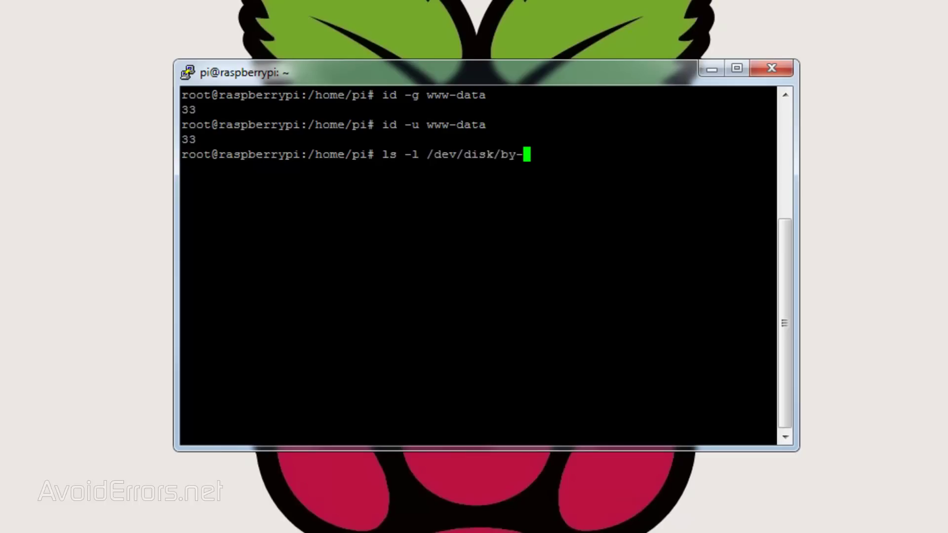
pyautogui.write('uuid')
pyautogui.press('Return')
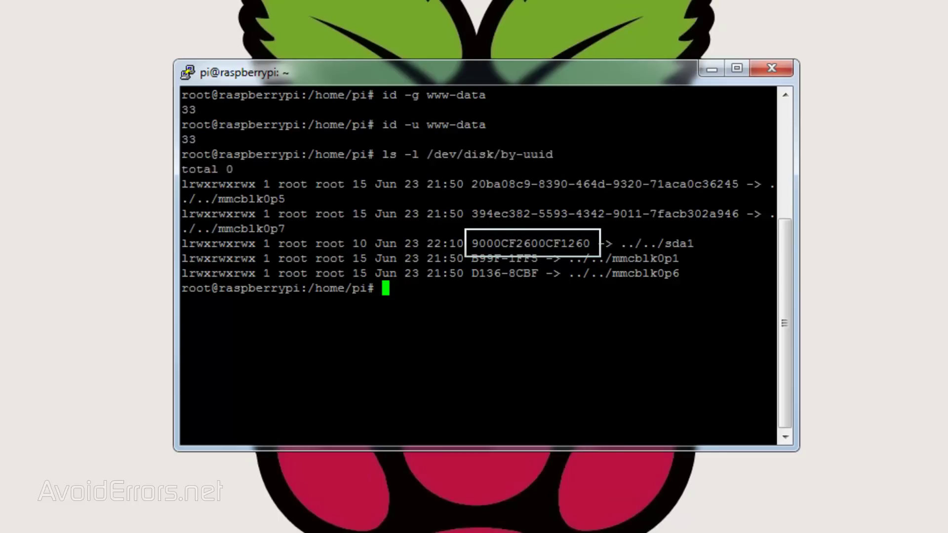
pyautogui.write('clear')
pyautogui.press('Return')
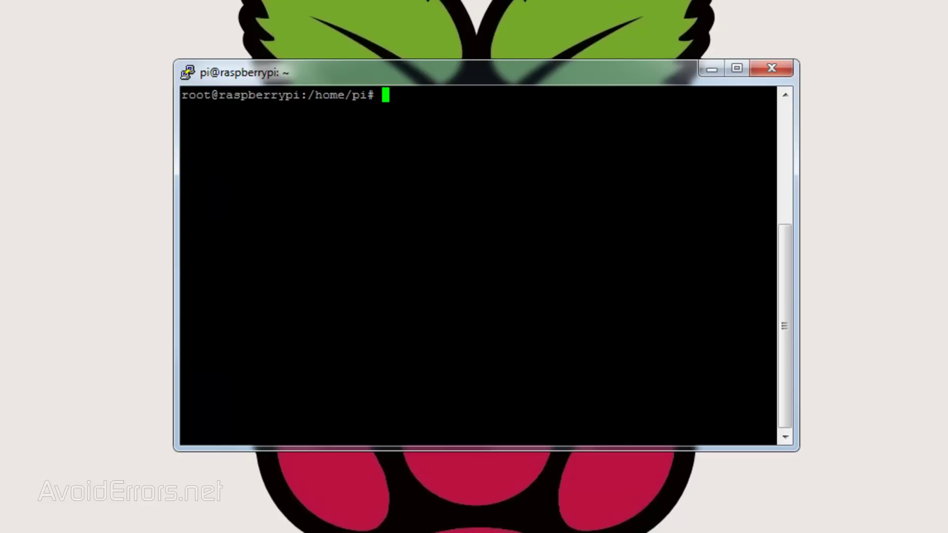
# Add an fstab line mounting the drive's UUID at /media/owncloud with nofail,uid=33,gid=33,umask=0027,dmask=0027,noatime
pyautogui.write('sudo na')
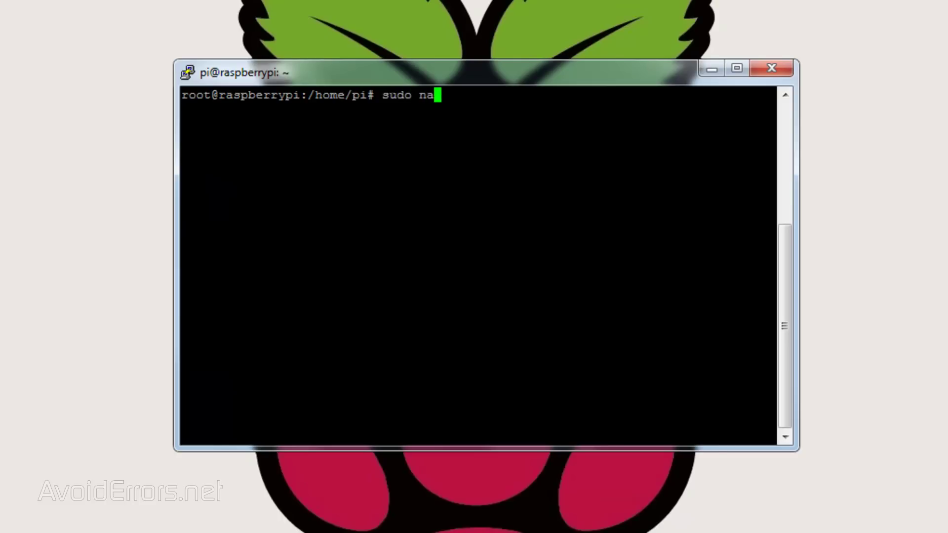
pyautogui.write('no /etc/fstab')
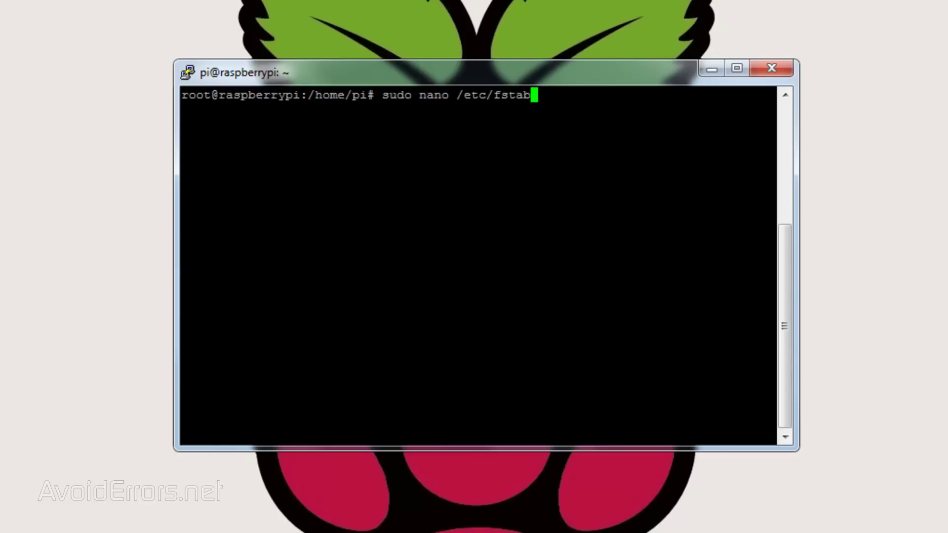
pyautogui.press('Return')
pyautogui.press('Down')
pyautogui.press('Down')
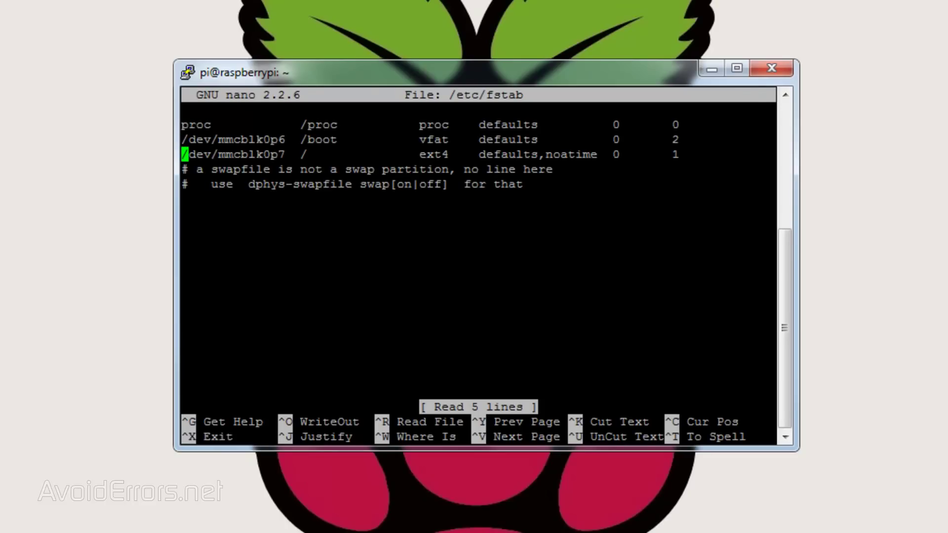
pyautogui.press('Down')
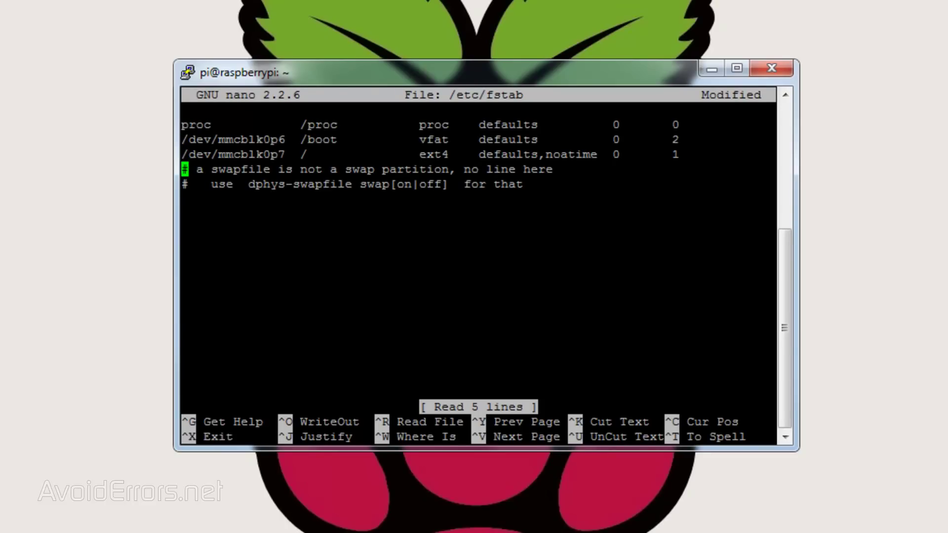
pyautogui.press('Return')
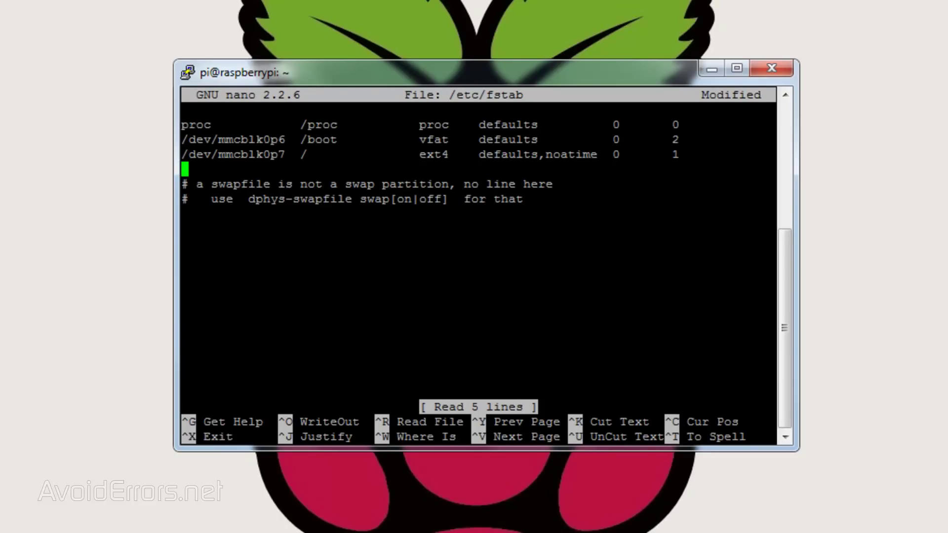
pyautogui.write('UUID=')
pyautogui.write('90000CF2600CF1260')
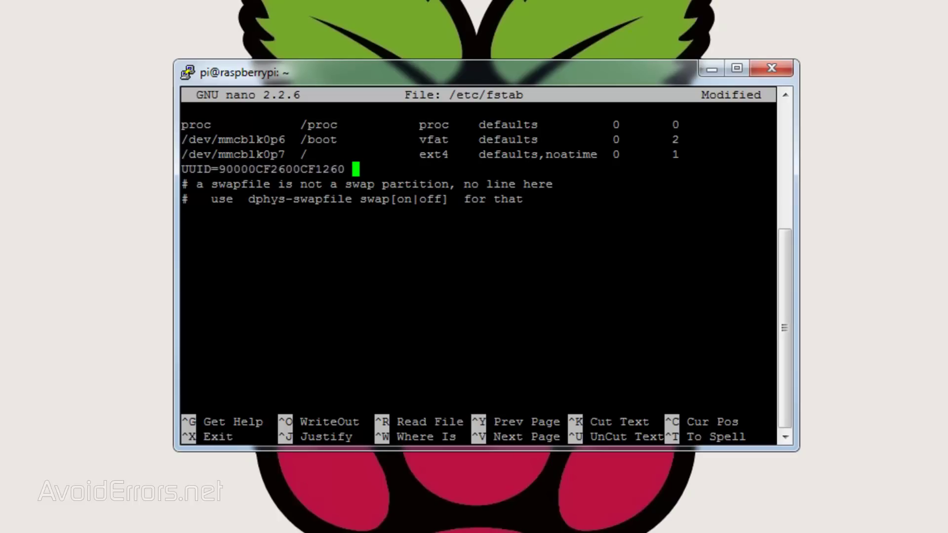
pyautogui.write('/media')
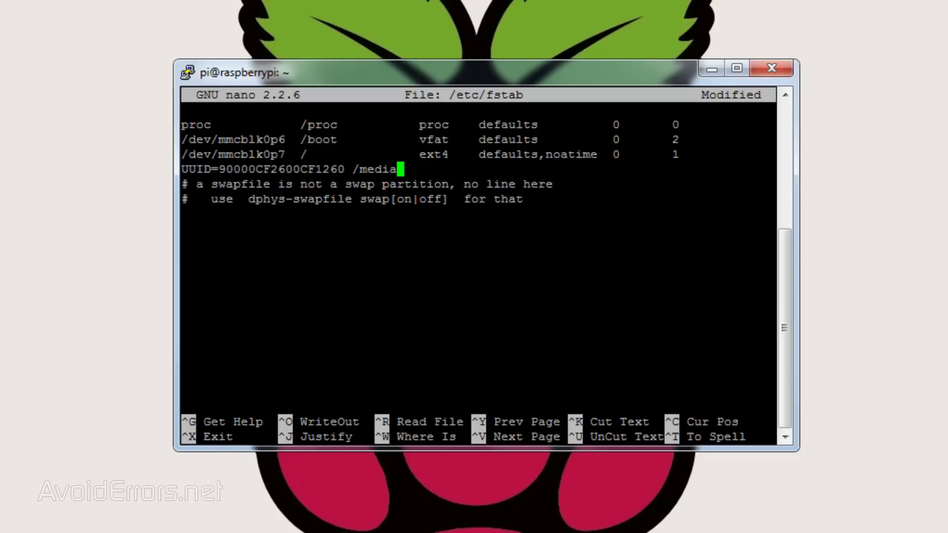
pyautogui.write('/owncloud auto ')
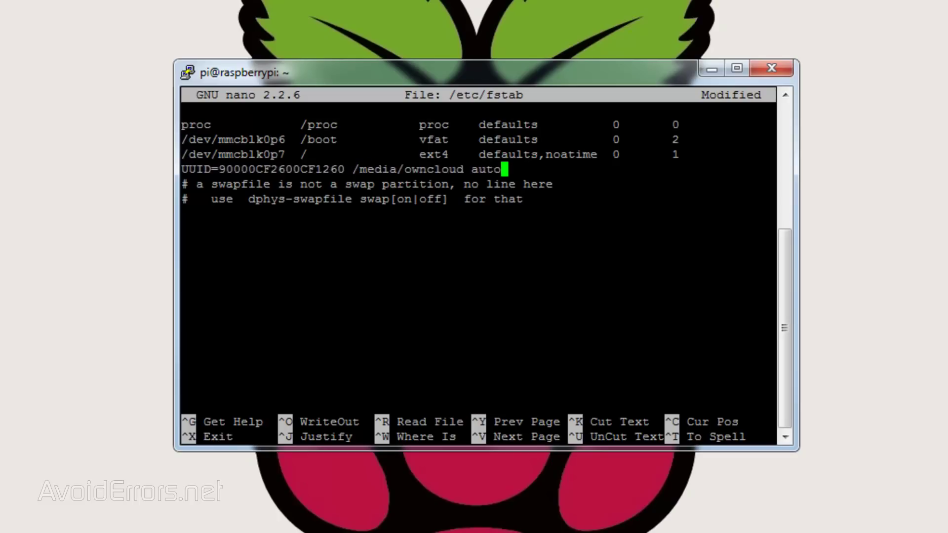
pyautogui.write('nofail,uid=33,gid')
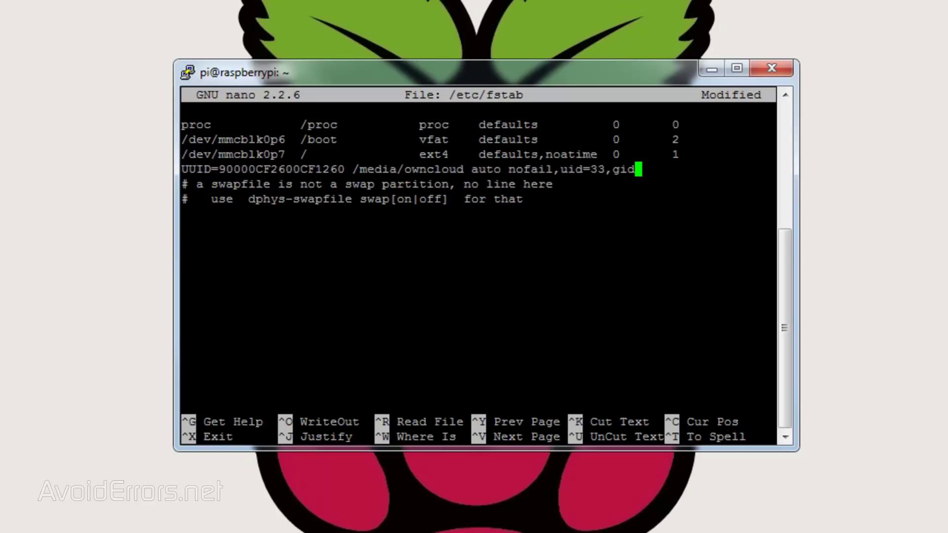
pyautogui.write('=33,umask=0027')
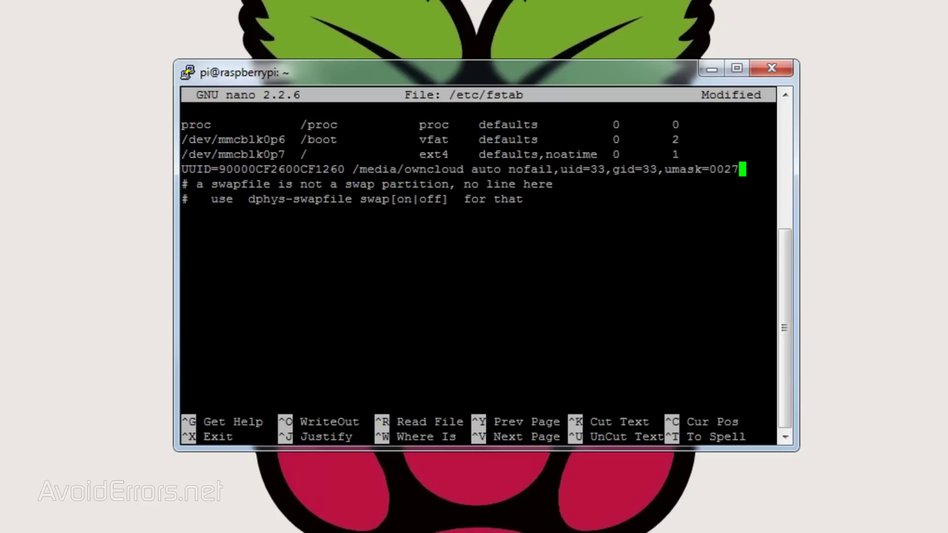
pyautogui.write(',dmask')
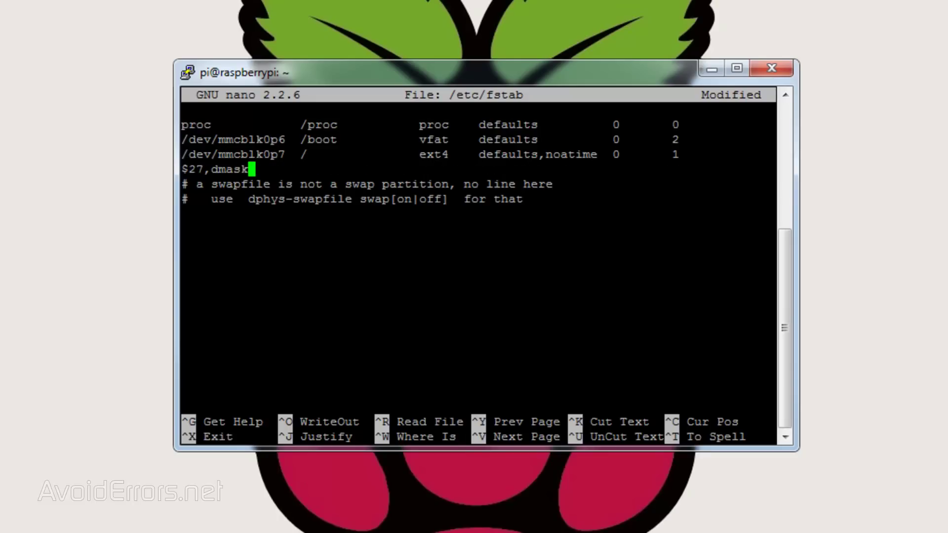
pyautogui.write('=0027,noatime')
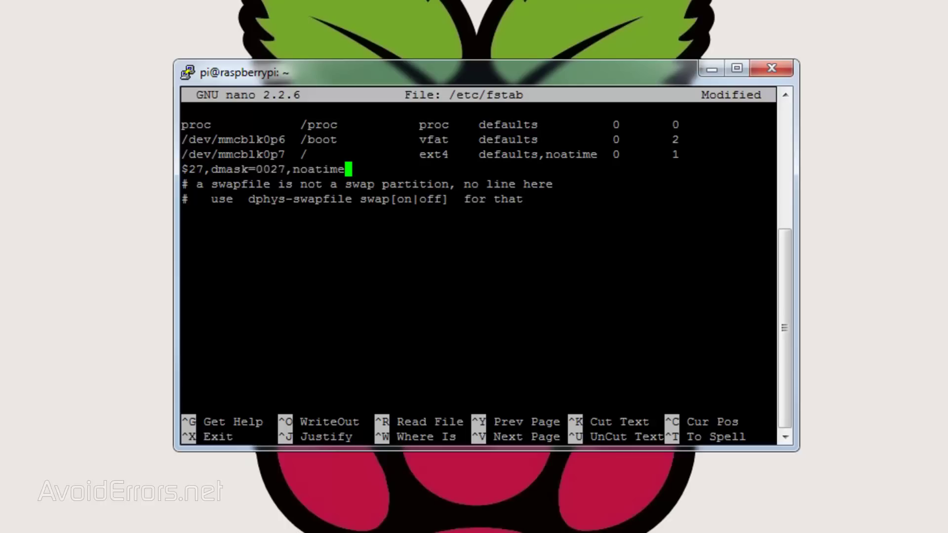
pyautogui.write(' 0 0')
pyautogui.press('Left')
pyautogui.press('Left')
pyautogui.press('Left')
pyautogui.press('Left')
pyautogui.press('Left')
pyautogui.press('Left')
pyautogui.press('Left')
pyautogui.press('Left')
pyautogui.press('Left')
pyautogui.press('Left')
pyautogui.press('Left')
pyautogui.press('Left')
pyautogui.press('Left')
pyautogui.press('Left')
pyautogui.press('Left')
pyautogui.press('Left')
pyautogui.press('Left')
pyautogui.press('Left')
pyautogui.press('Left')
pyautogui.press('Left')
pyautogui.press('Left')
pyautogui.press('Left')
pyautogui.press('Left')
pyautogui.press('Left')
pyautogui.press('Left')
pyautogui.press('Left')
pyautogui.press('Left')
pyautogui.press('Left')
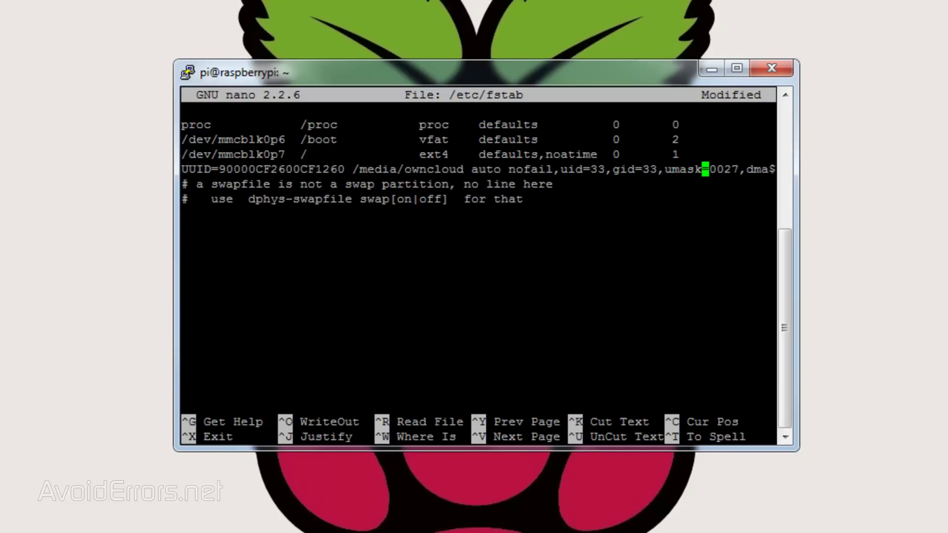
# Save /etc/fstab and reboot the Pi with sudo reboot
pyautogui.hotkey('ctrl', 'x')
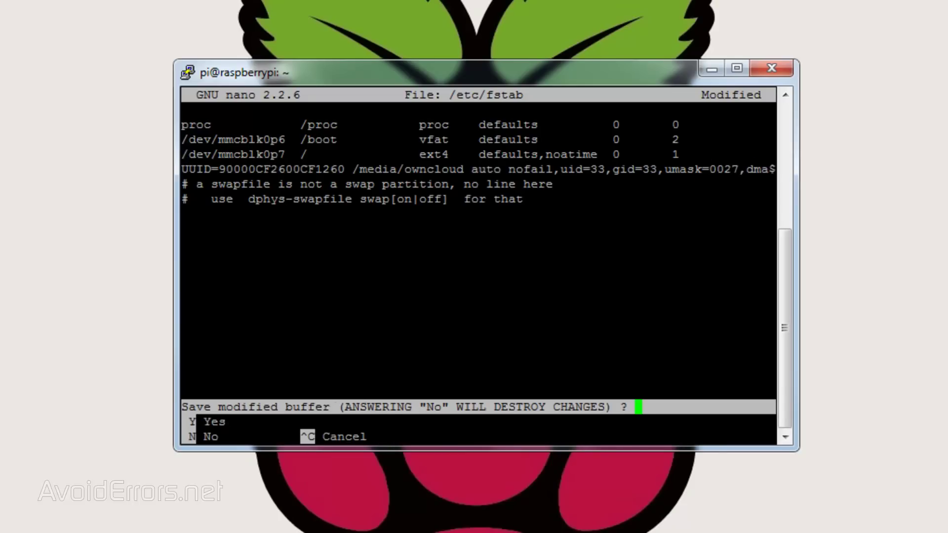
pyautogui.press('y')
pyautogui.press('Return')
pyautogui.write('sudo reboot')
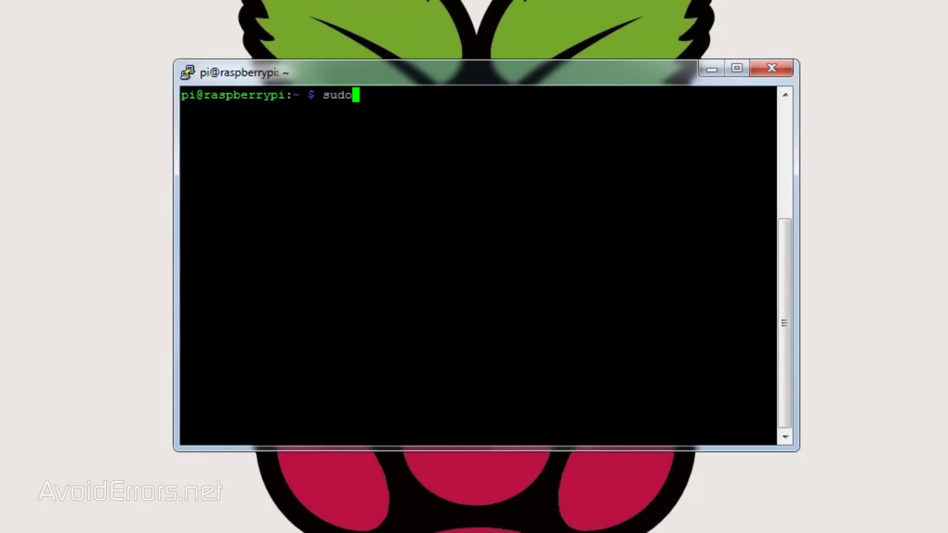
# Run sudo ls /media/owncloud to confirm the mounted folder is empty after the reboot
pyautogui.write('ls /media/owncloud')
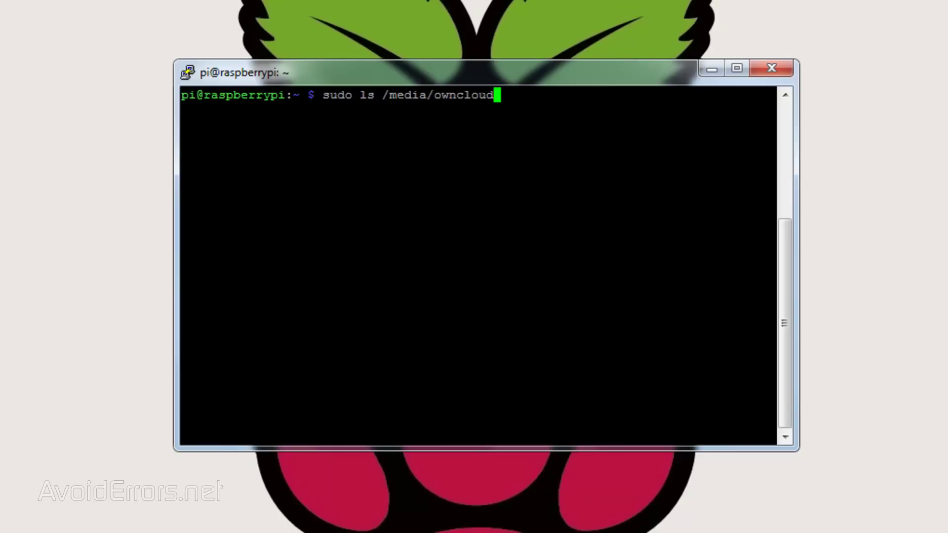
pyautogui.press('Return')
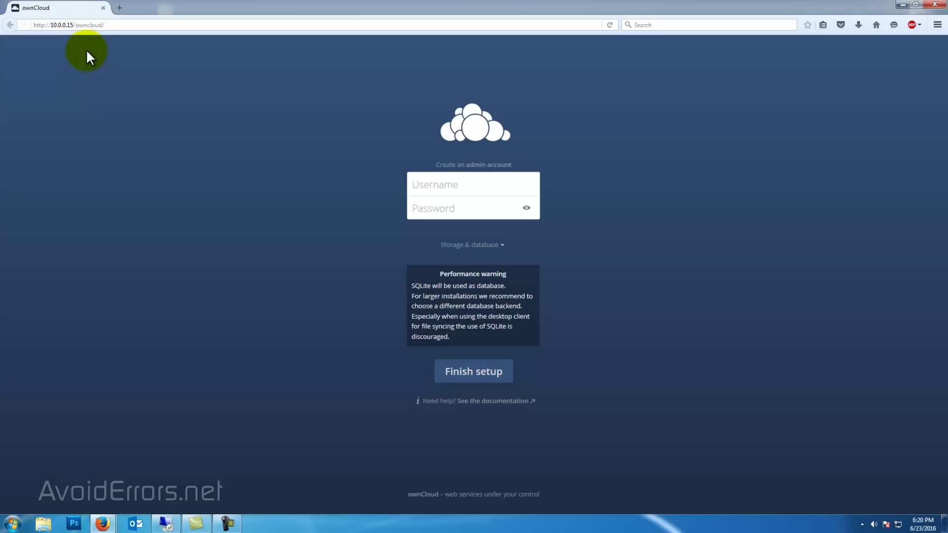
# Enter the admin username and password and set the data folder to /media/owncloud
pyautogui.click(413, 187)
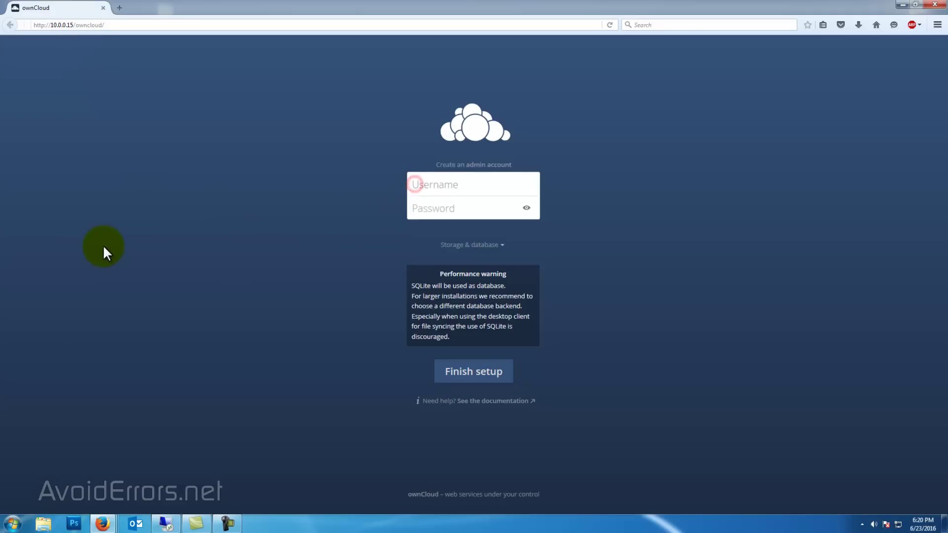
pyautogui.write('Miguel')
pyautogui.press('Tab')
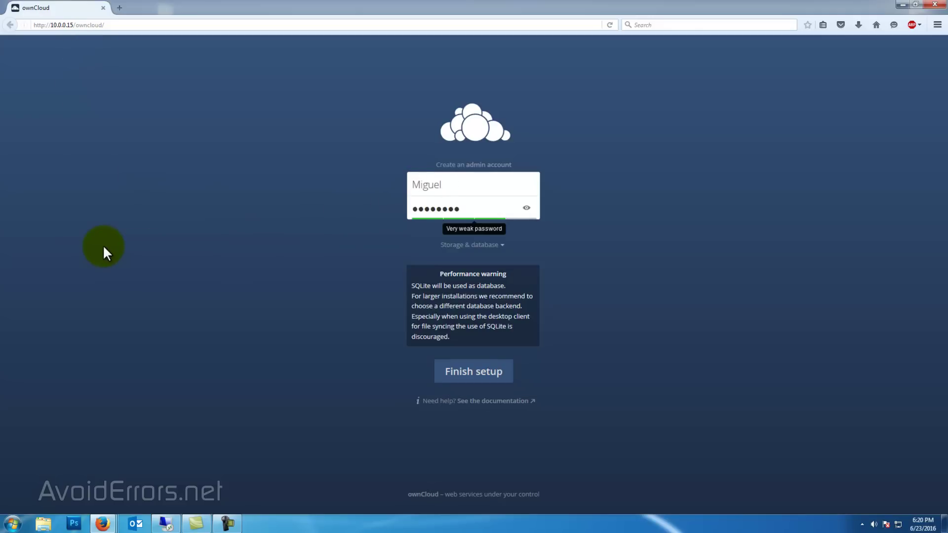
pyautogui.click(485, 246)
pyautogui.click(493, 283)
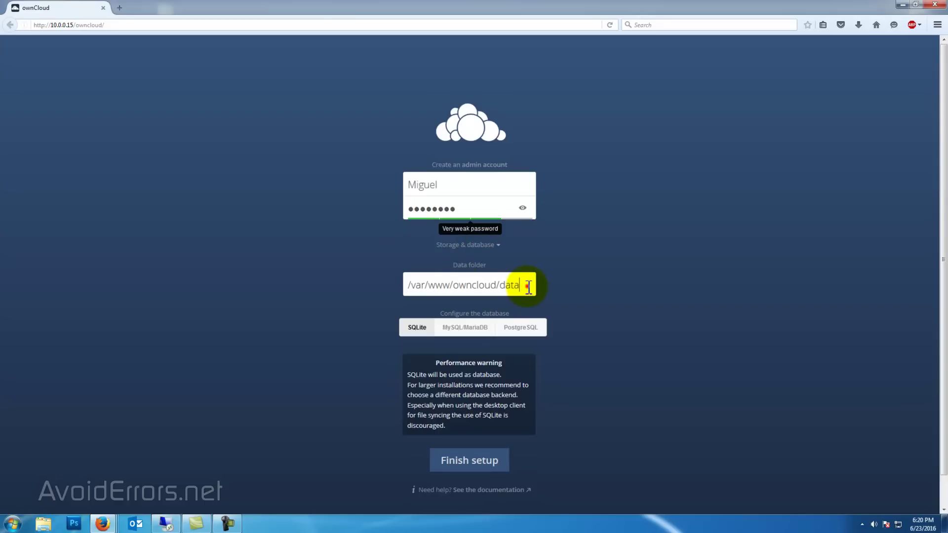
pyautogui.moveTo(529, 282); pyautogui.dragTo(292, 285)
pyautogui.write('/media')
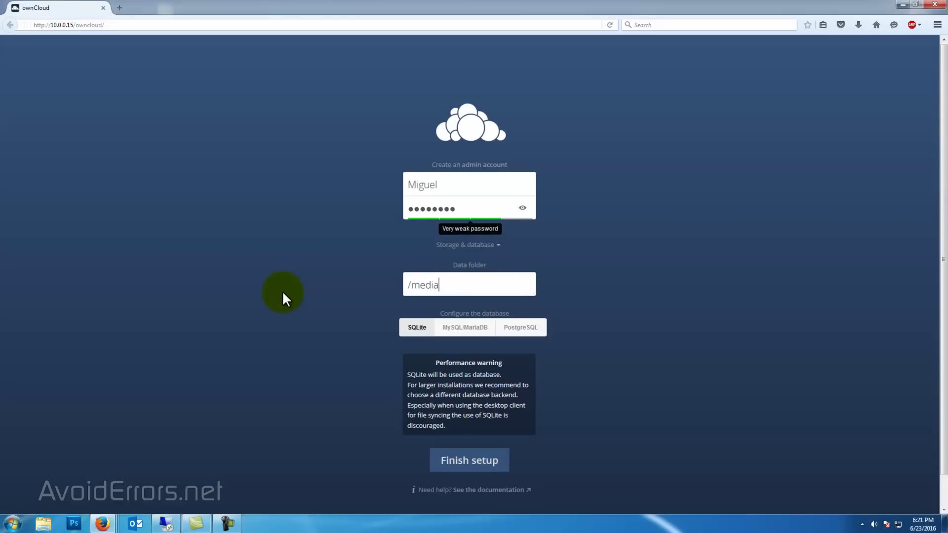
pyautogui.write('/owncloud')
# Choose MySQL/MariaDB with user root, its password and database AvoidErrors, then finish setup
pyautogui.click(466, 327)
pyautogui.click(453, 365)
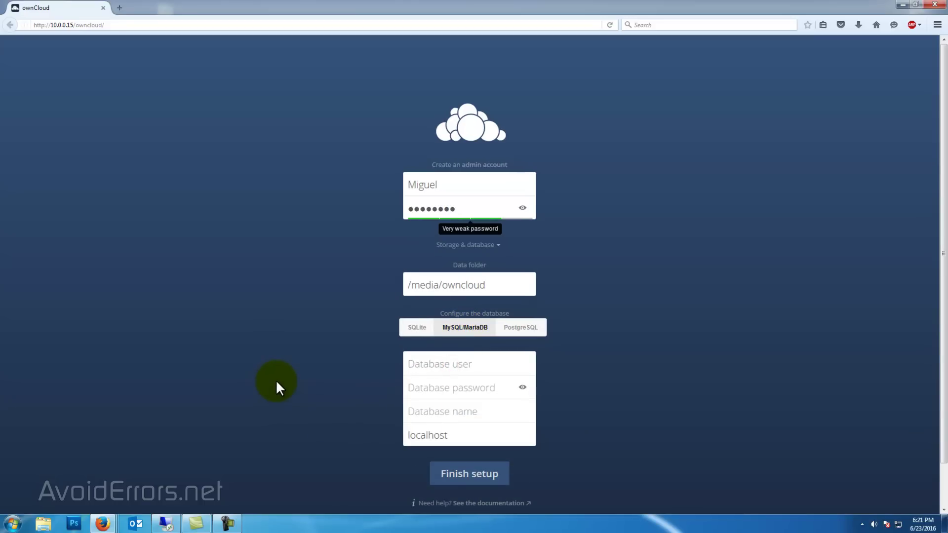
pyautogui.write('root')
pyautogui.press('Tab')
pyautogui.write('password')
pyautogui.press('Tab')
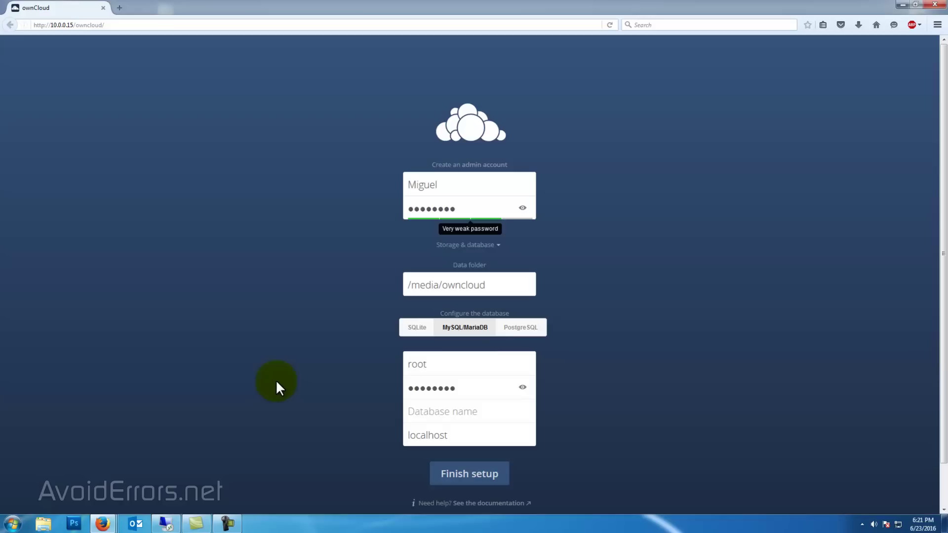
pyautogui.write('AvoidErrors')
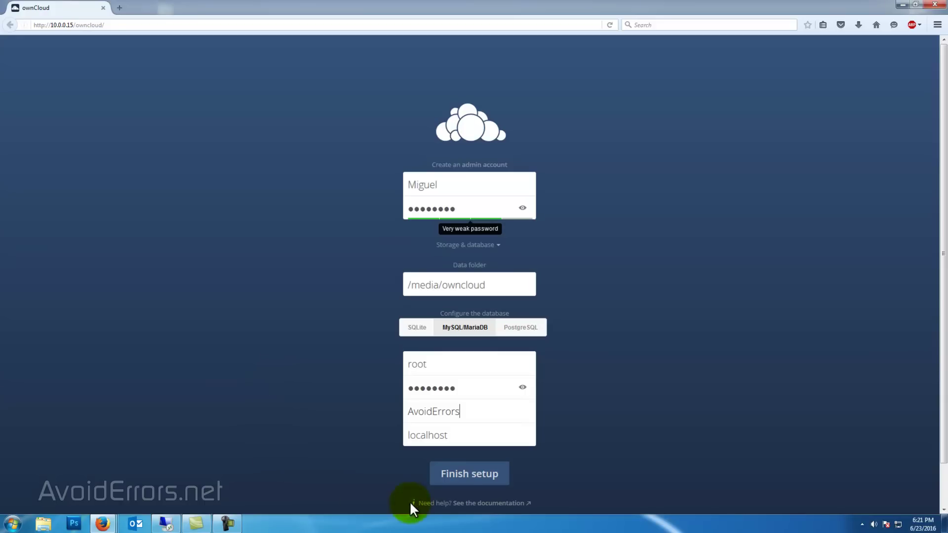
pyautogui.click(456, 475)
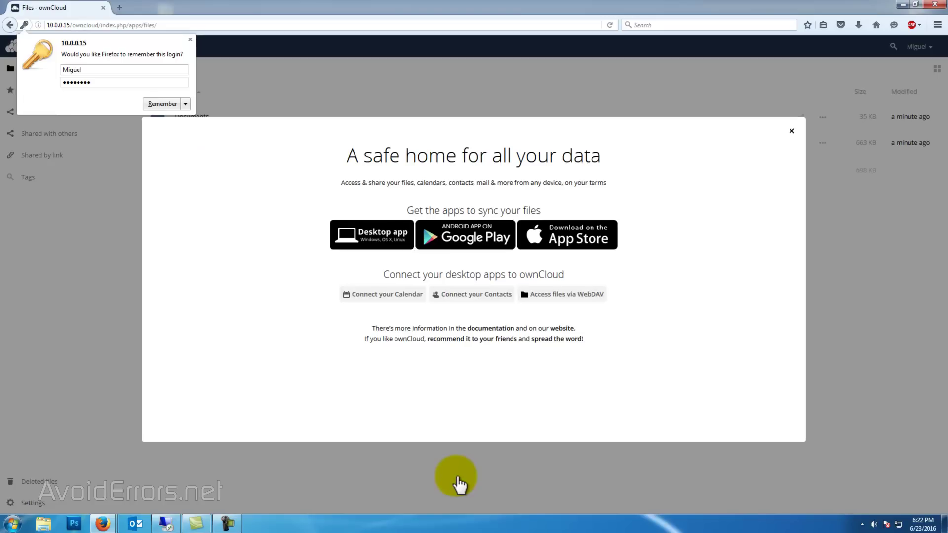
# Dismiss Firefox's offer to remember the ownCloud login
pyautogui.click(190, 39)
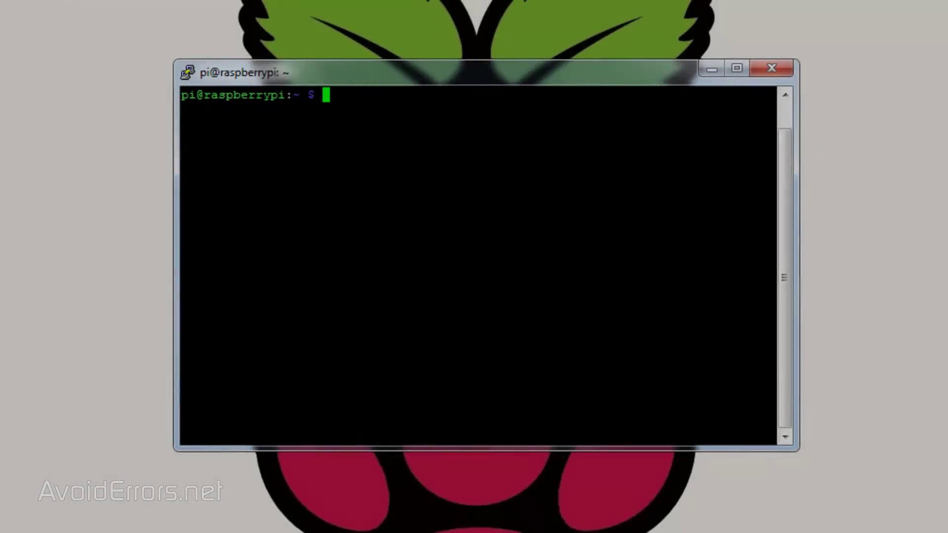
# Open config.php in nano and add a second trusted domain '1 =>' with the external IP
pyautogui.write('sudo ')
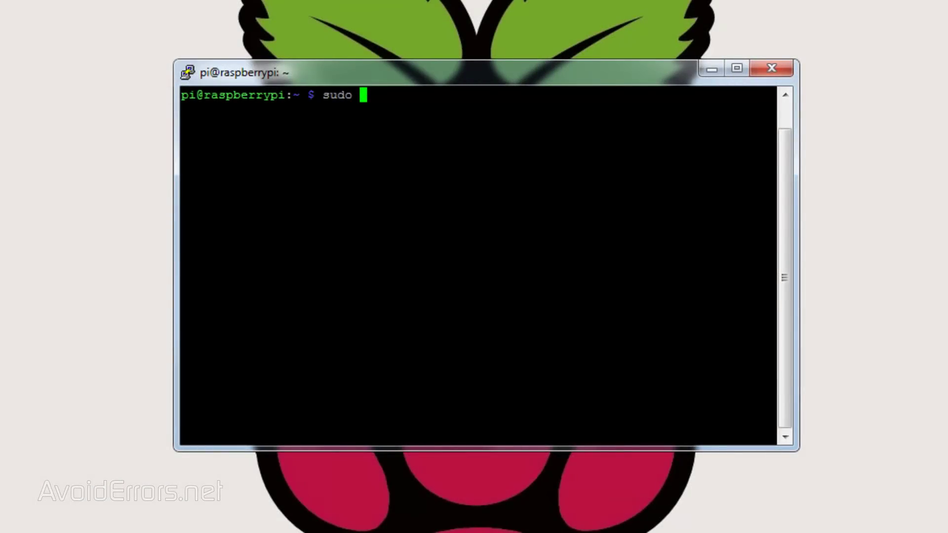
pyautogui.write('nano /var/www/own')
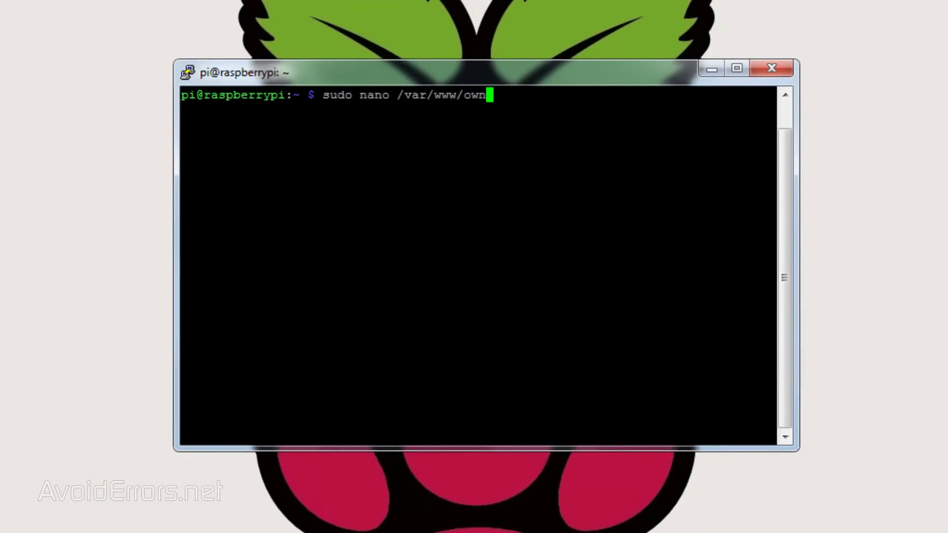
pyautogui.write('cloud')
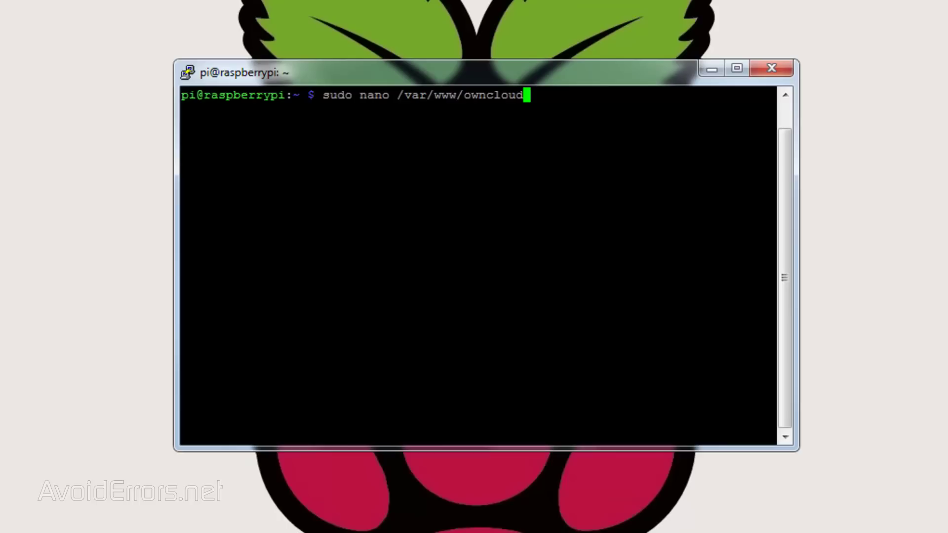
pyautogui.write('/config/config')
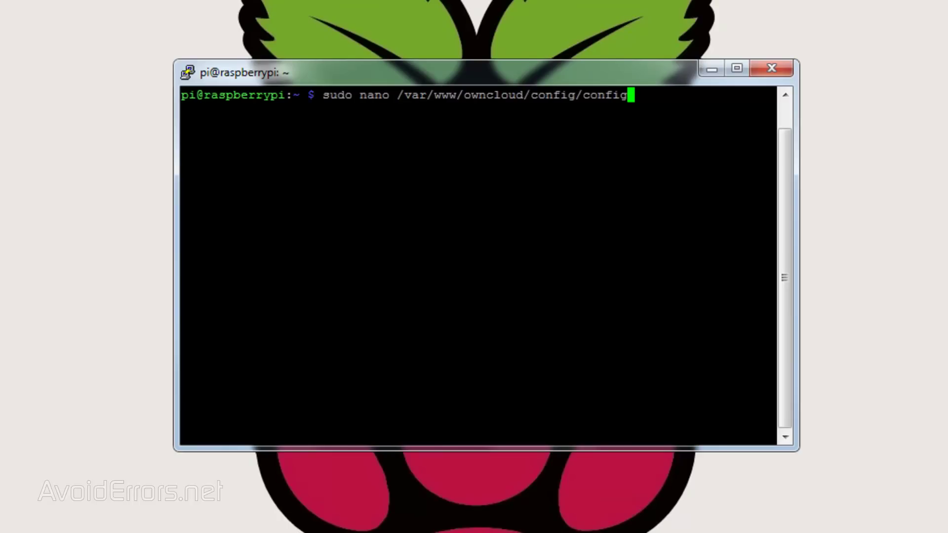
pyautogui.write('.php')
pyautogui.press('Return')
pyautogui.press('Down')
pyautogui.press('Down')
pyautogui.press('Down')
pyautogui.press('Down')
pyautogui.press('Down')
pyautogui.press('Down')
pyautogui.press('Down')
pyautogui.press('Down')
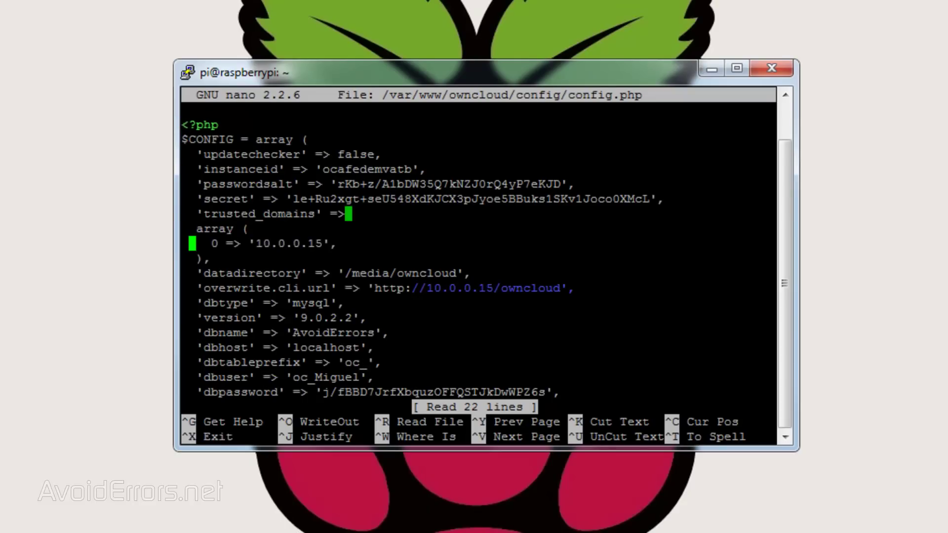
pyautogui.press('Right')
pyautogui.press('Right')
pyautogui.press('Right')
pyautogui.press('Right')
pyautogui.press('Right')
pyautogui.press('Right')
pyautogui.press('Right')
pyautogui.press('Right')
pyautogui.press('Right')
pyautogui.press('Right')
pyautogui.press('Right')
pyautogui.press('Right')
pyautogui.press('Right')
pyautogui.press('Right')
pyautogui.press('Right')
pyautogui.press('Right')
pyautogui.press('Right')
pyautogui.press('Right')
pyautogui.press('Right')
pyautogui.press('Right')
pyautogui.press('Right')
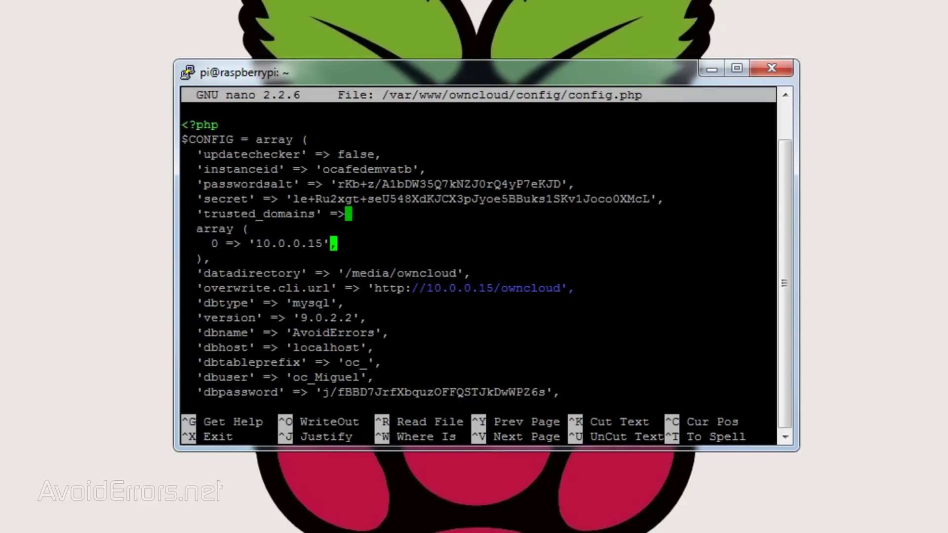
pyautogui.press('Return')
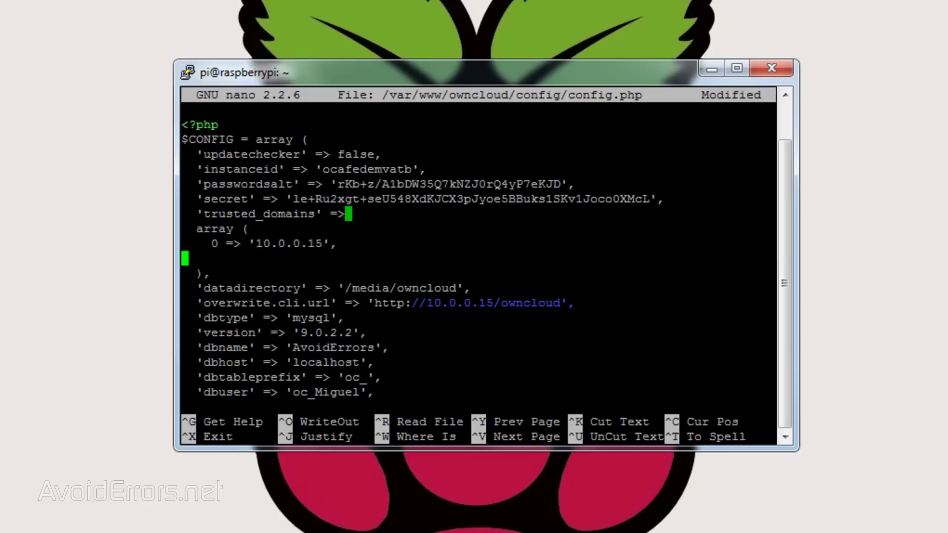
pyautogui.write("1 => '")
pyautogui.press('shift+Insert')
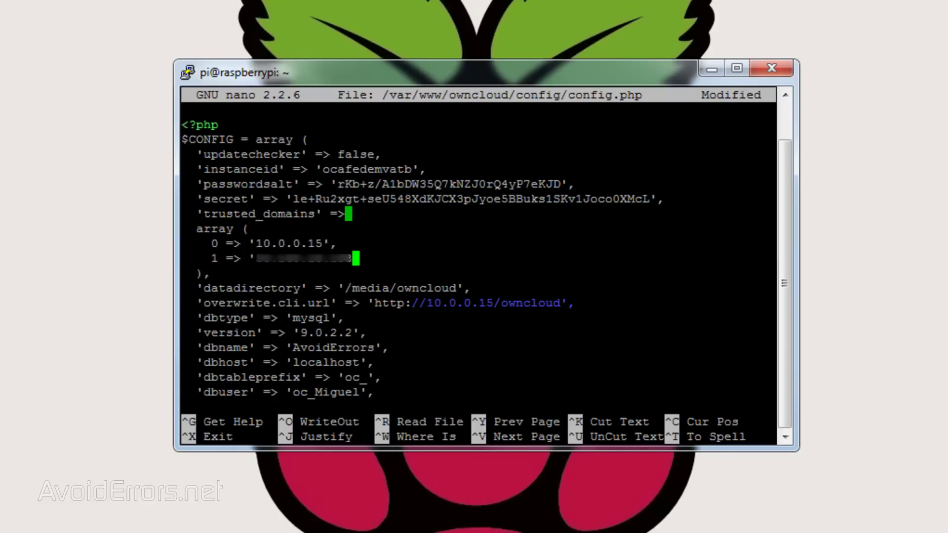
pyautogui.write("',")
# Replace 10.0.0.15 in overwrite.cli.url with the external IP address
pyautogui.press('Down')
pyautogui.press('Down')
pyautogui.press('Down')
pyautogui.press('Right')
pyautogui.press('Right')
pyautogui.press('Right')
pyautogui.press('Right')
pyautogui.press('Right')
pyautogui.press('Right')
pyautogui.press('Right')
pyautogui.press('Right')
pyautogui.press('Right')
pyautogui.press('Right')
pyautogui.press('Right')
pyautogui.press('Right')
pyautogui.press('Right')
pyautogui.press('BackSpace')
pyautogui.press('BackSpace')
pyautogui.press('BackSpace')
pyautogui.press('BackSpace')
pyautogui.press('BackSpace')
pyautogui.press('BackSpace')
pyautogui.press('BackSpace')
pyautogui.press('BackSpace')
pyautogui.press('BackSpace')
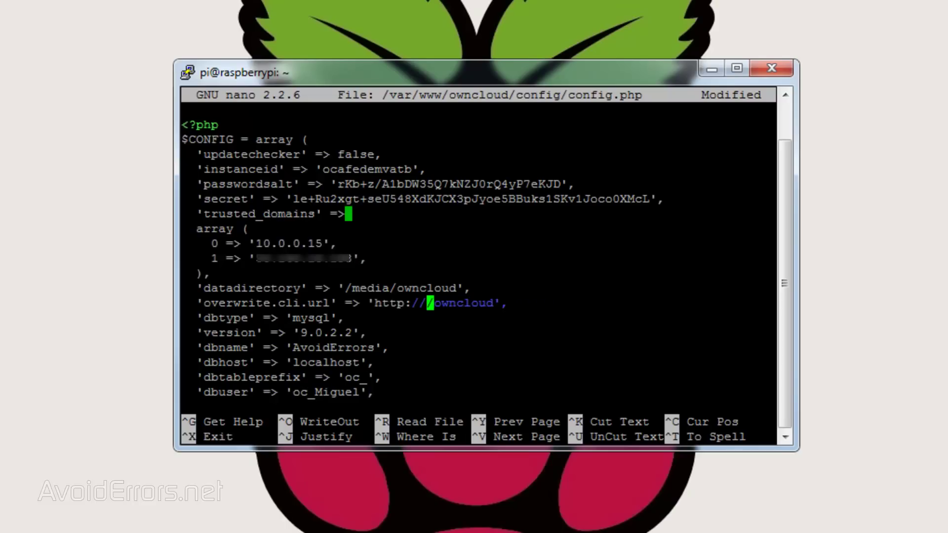
pyautogui.press('shift+Insert')
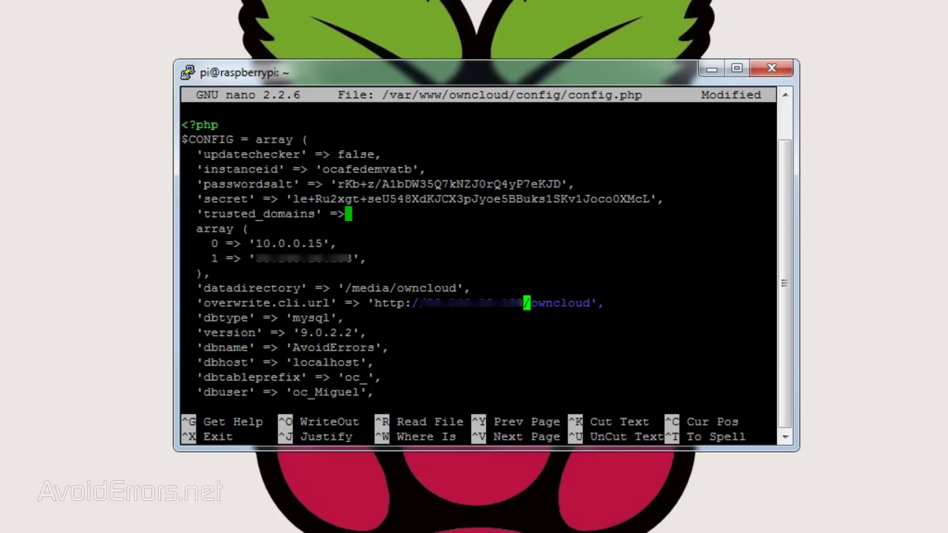
# Save config.php and clear the terminal
pyautogui.hotkey('ctrl', 'x')
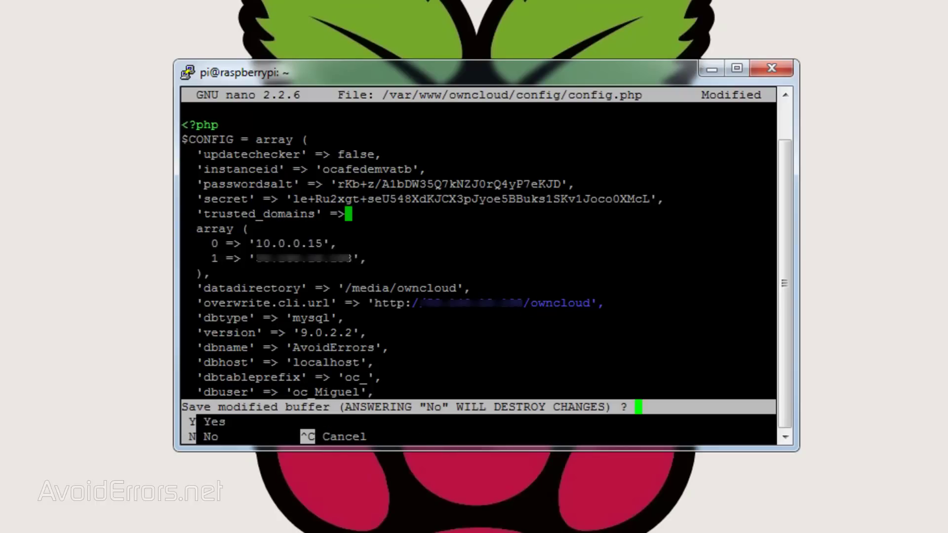
pyautogui.press('y')
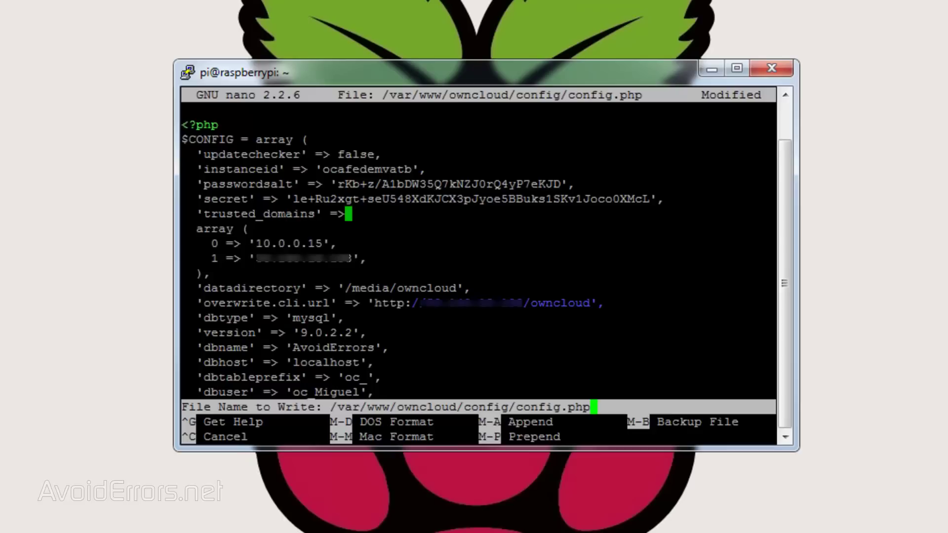
pyautogui.press('Return')
pyautogui.write('clear')
pyautogui.press('Return')
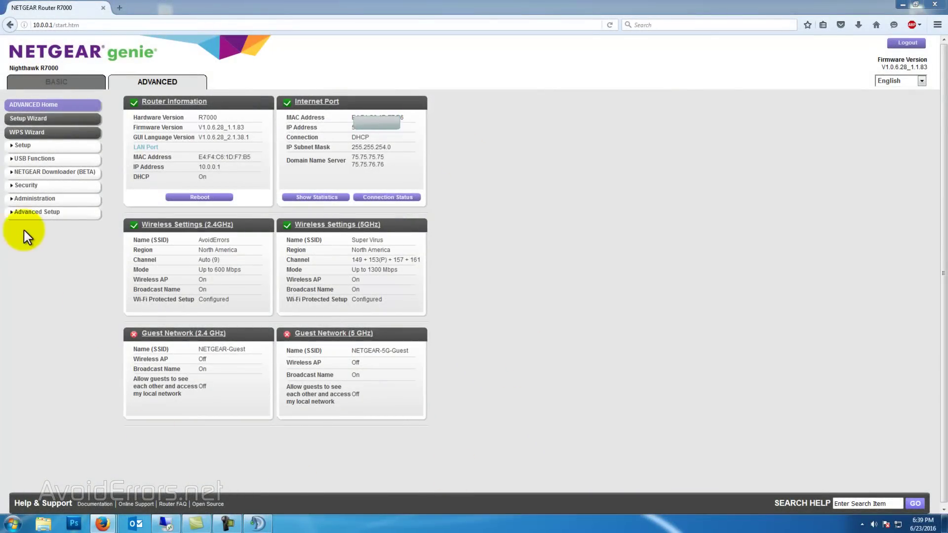
# Go to Port Forwarding under the router's Advanced Setup and start a custom service
pyautogui.click(28, 212)
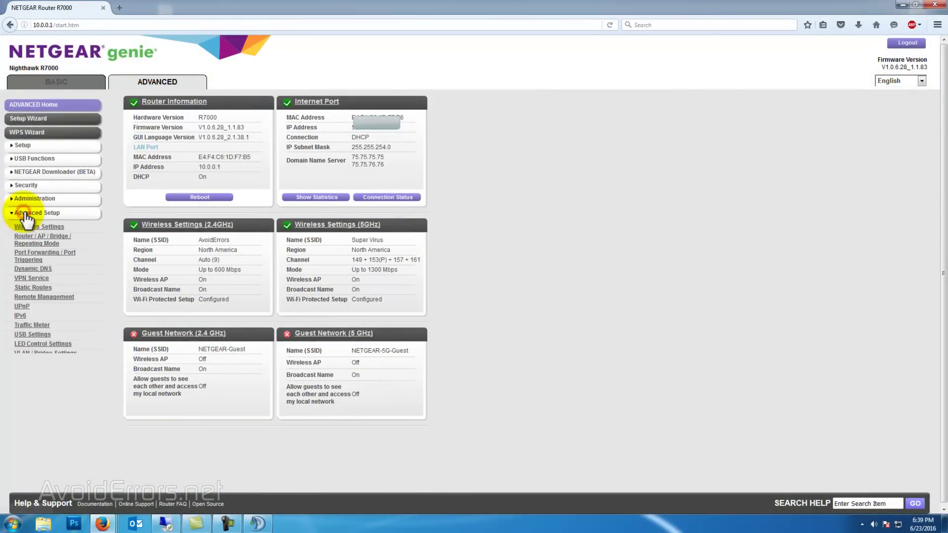
pyautogui.click(27, 258)
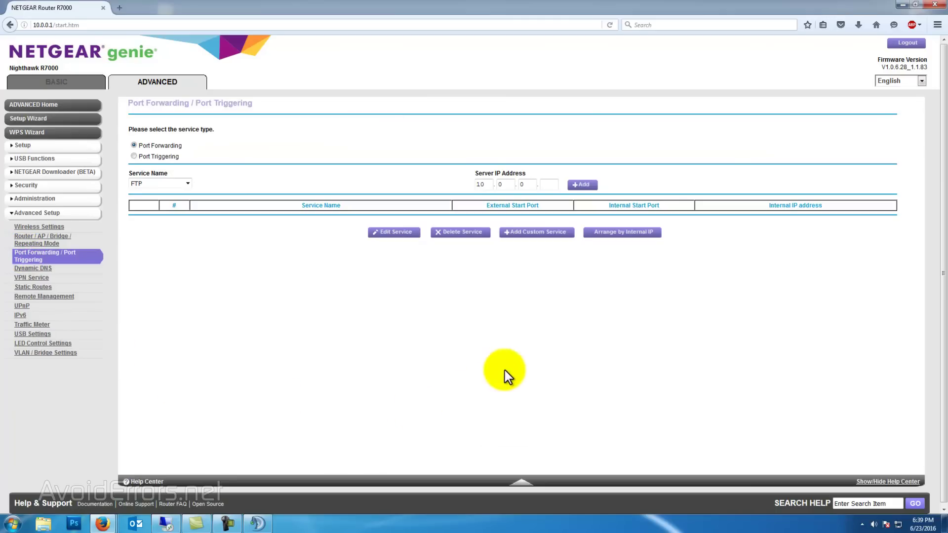
pyautogui.click(539, 235)
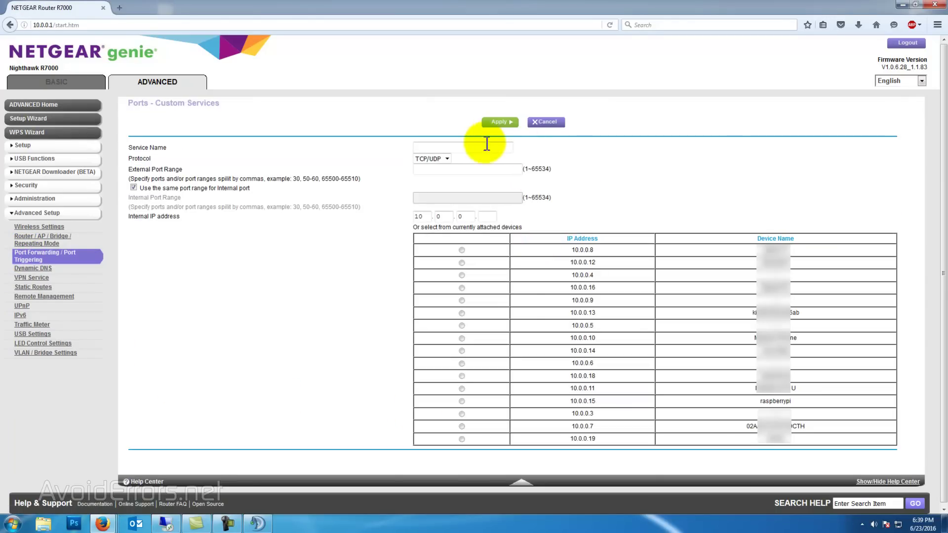
# Define the ownCloud service on port 443 forwarded to raspberrypi 10.0.0.15 and apply it
pyautogui.click(483, 148)
pyautogui.click(481, 160)
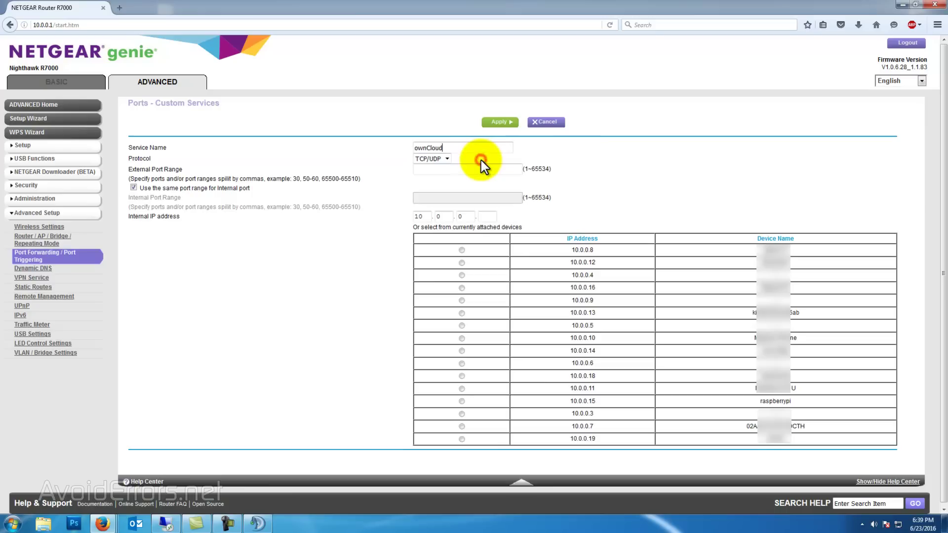
pyautogui.click(482, 169)
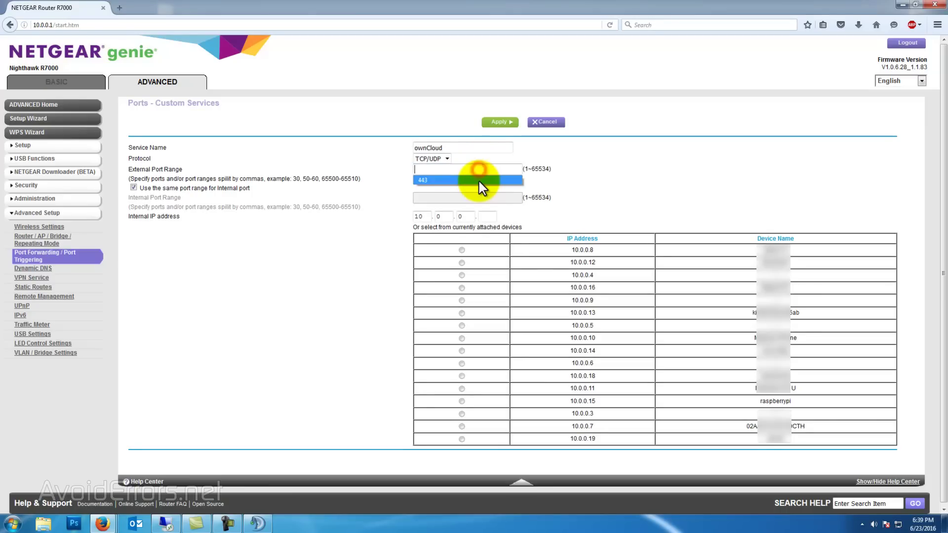
pyautogui.click(479, 181)
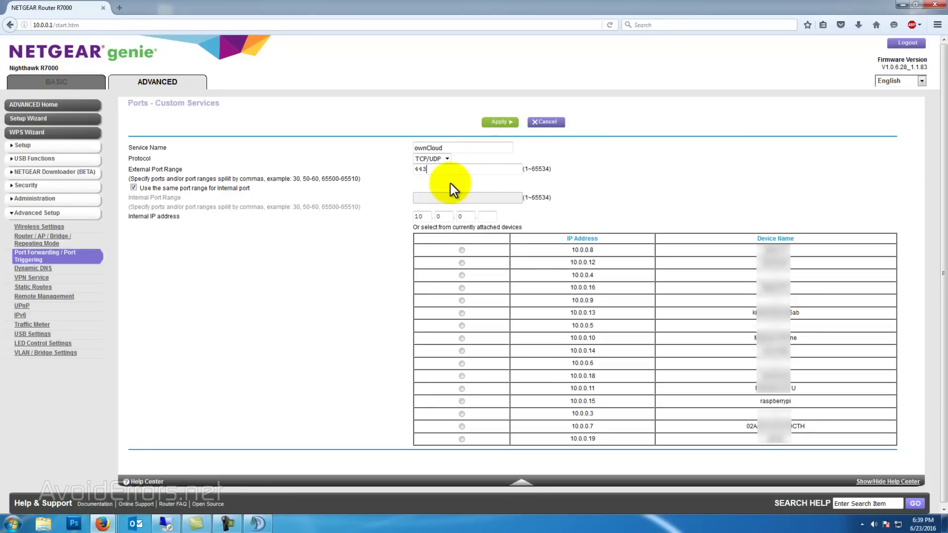
pyautogui.click(492, 217)
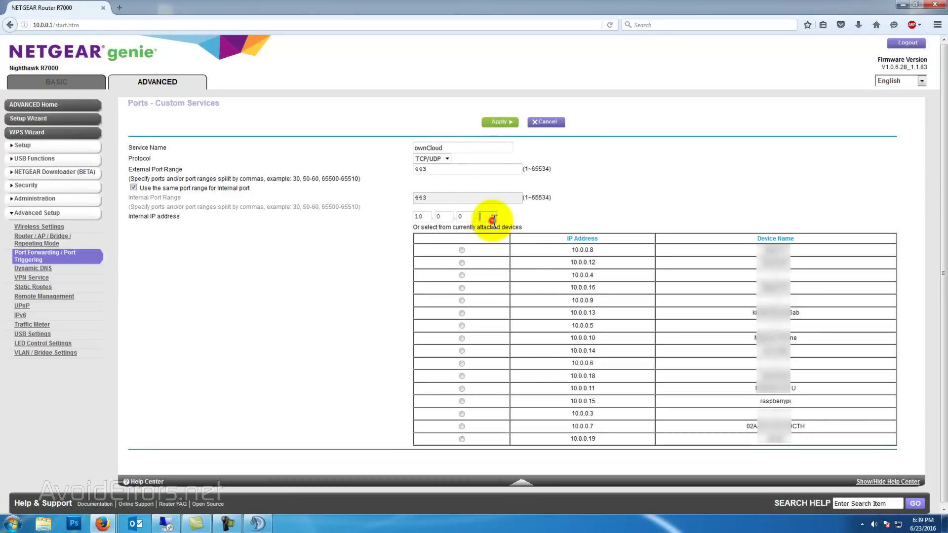
pyautogui.write('15')
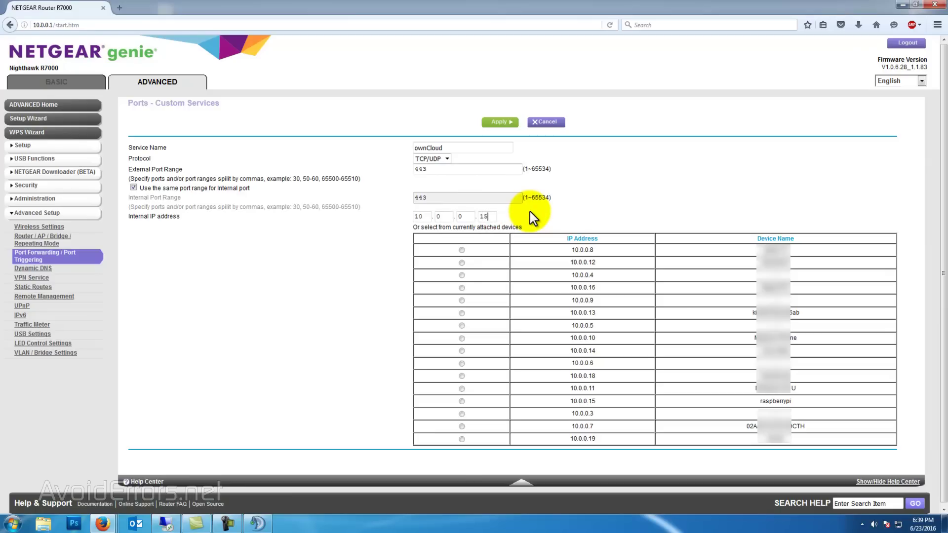
pyautogui.press('BackSpace')
pyautogui.press('BackSpace')
pyautogui.press('BackSpace')
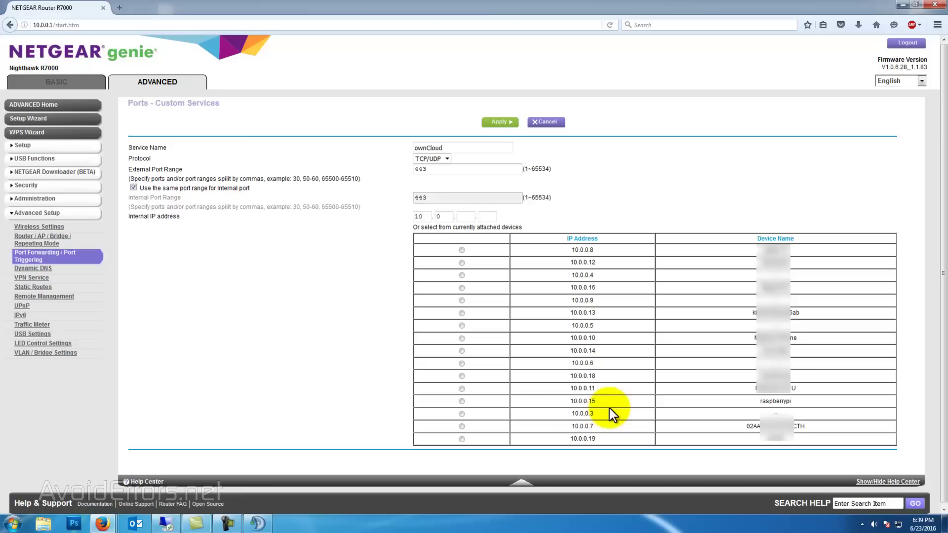
pyautogui.click(461, 401)
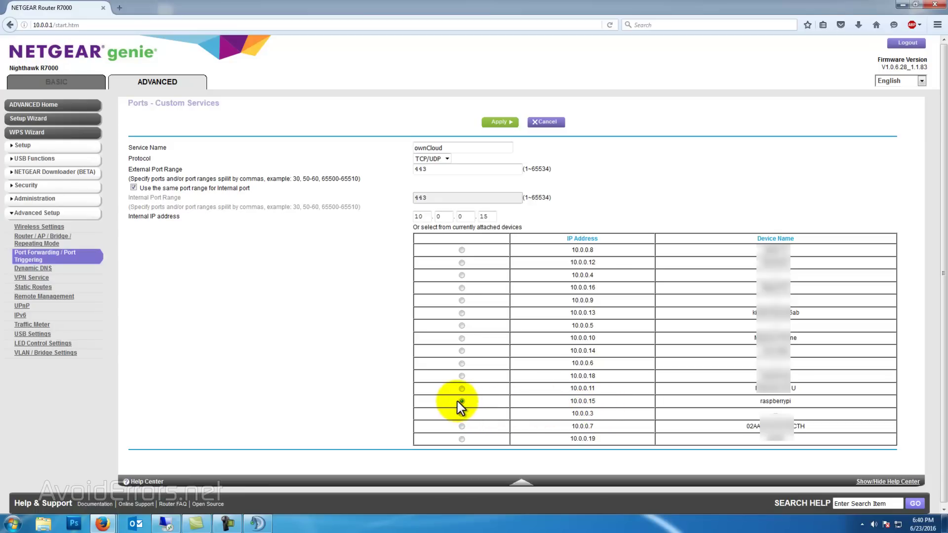
pyautogui.click(499, 121)
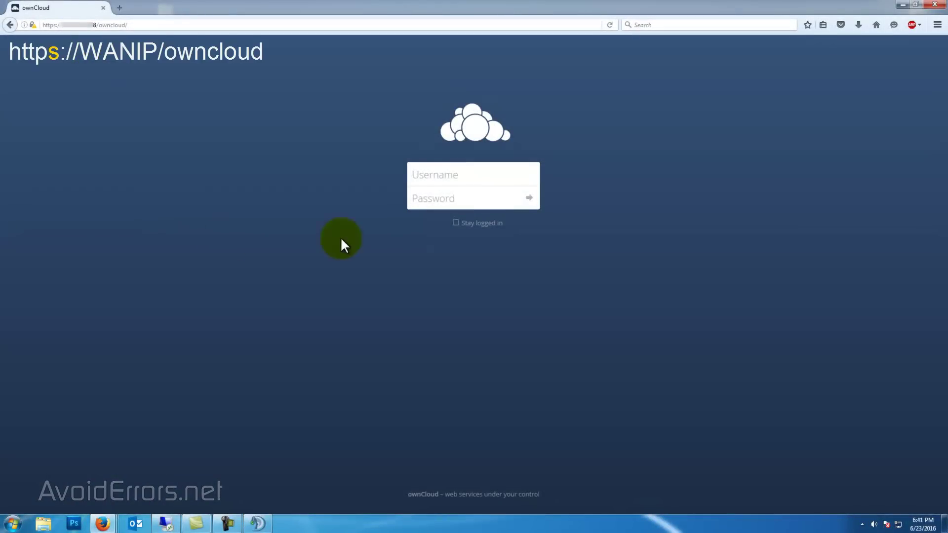
# Log in at the external HTTPS ownCloud address with the account username and password
pyautogui.click(419, 175)
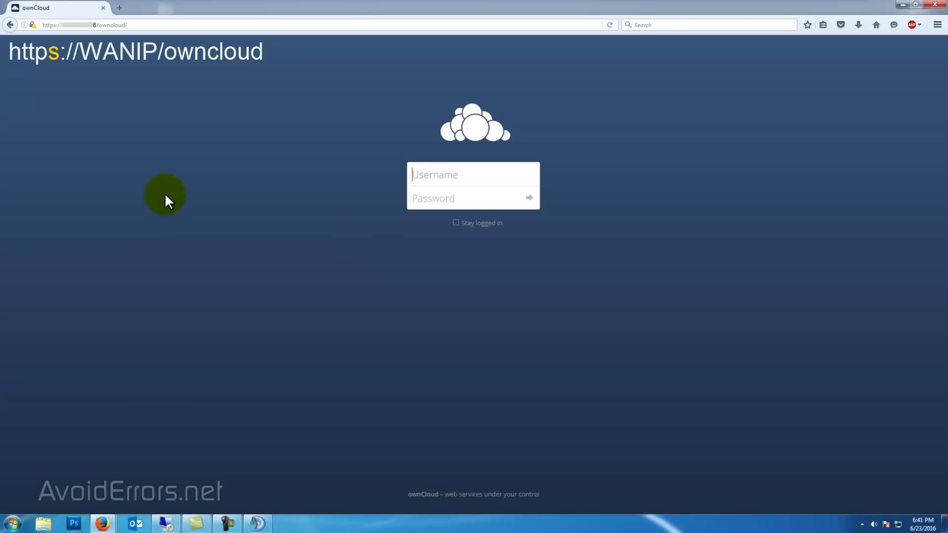
pyautogui.write('Miguel')
pyautogui.press('Tab')
pyautogui.write('********')
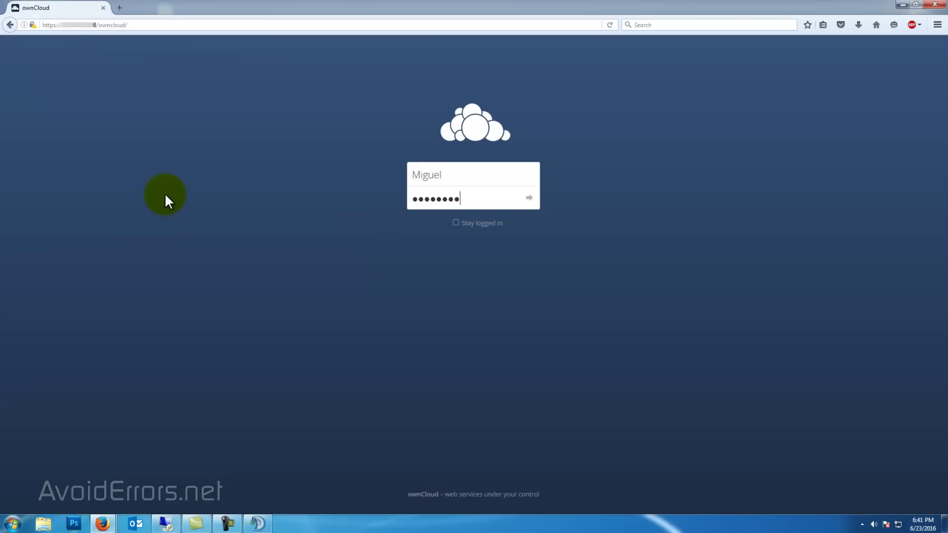
pyautogui.press('Return')
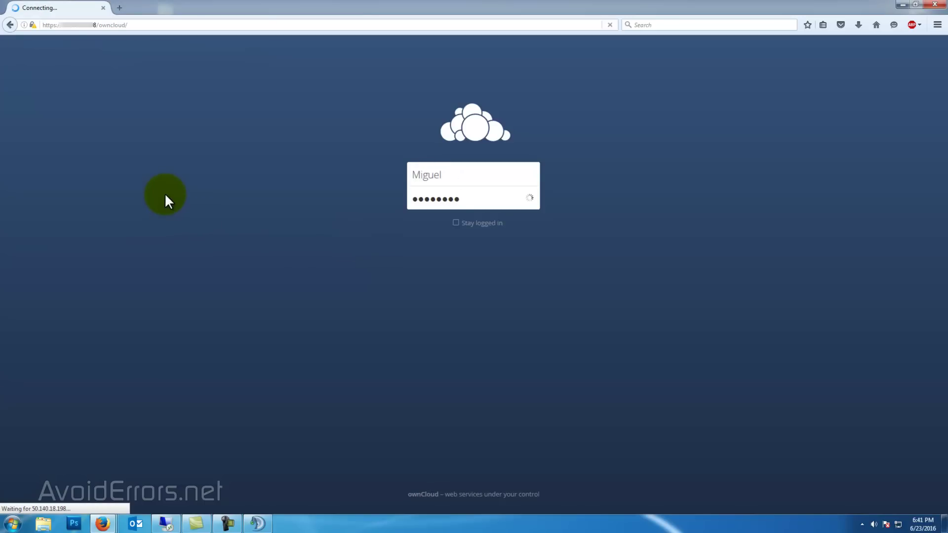